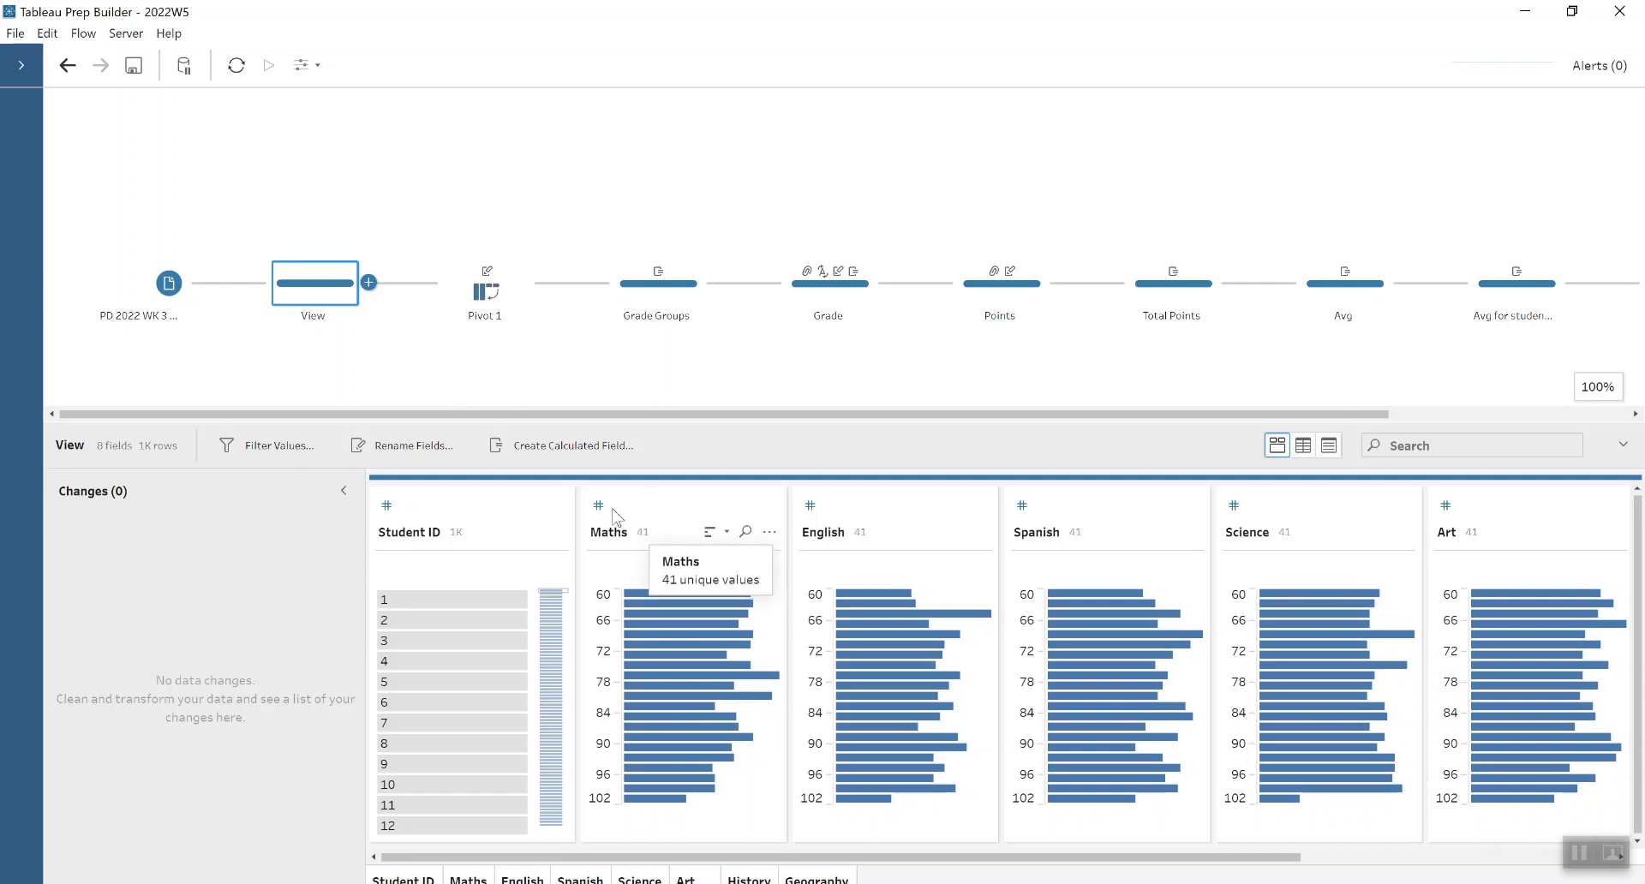
# - Examine the Pivot 1 results by subject and score, and open the Grade Groups step with a taller profile pane
pyautogui.click(494, 298)
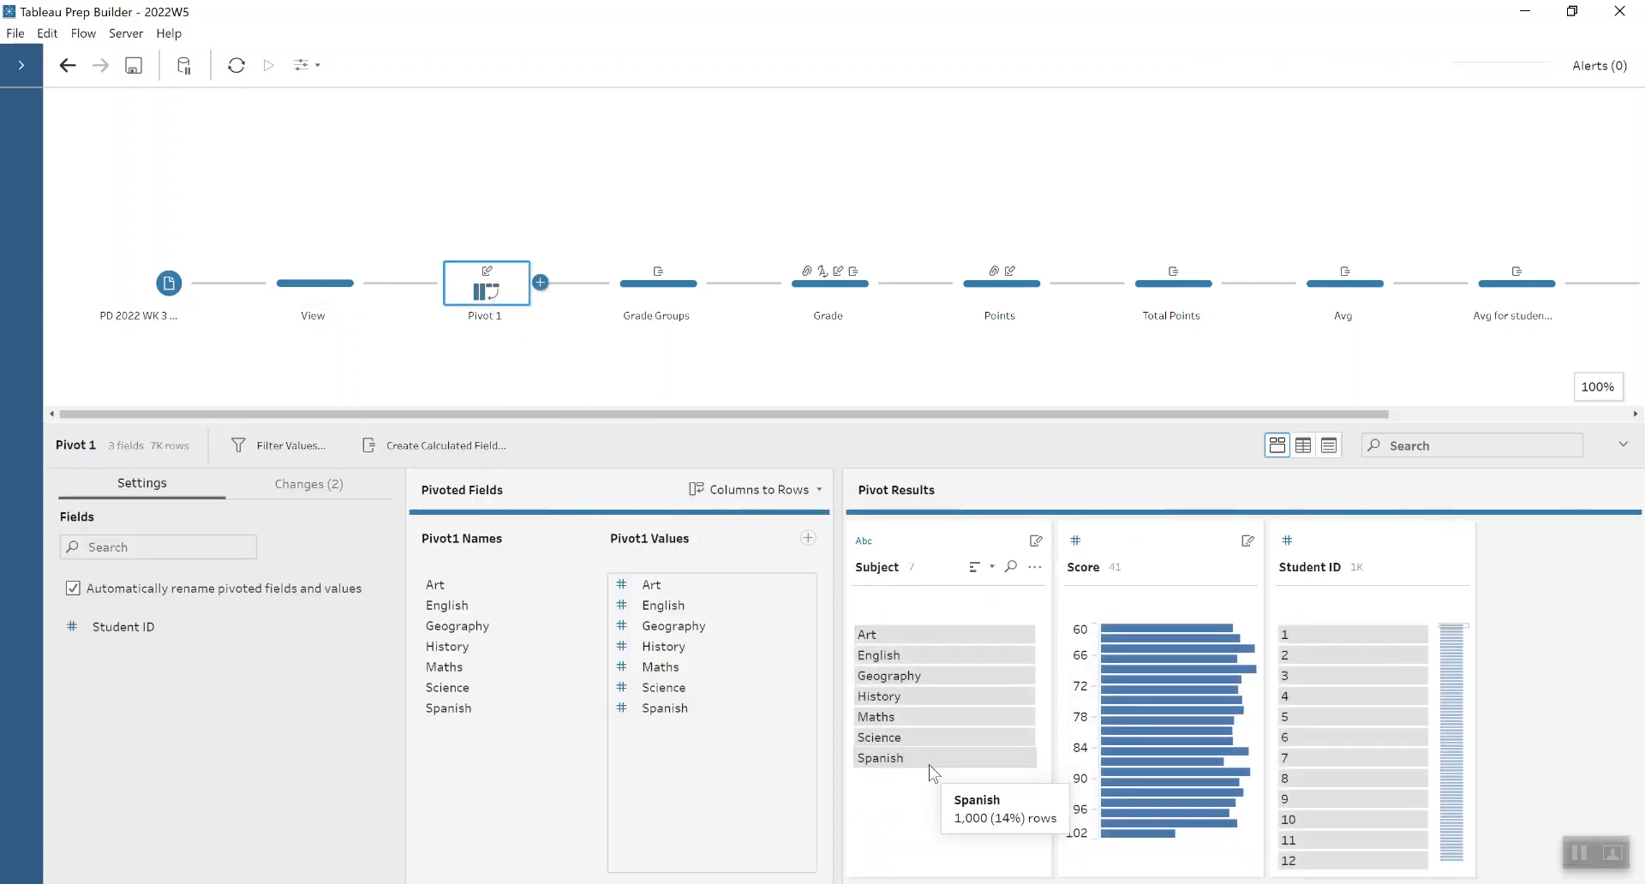
pyautogui.click(657, 285)
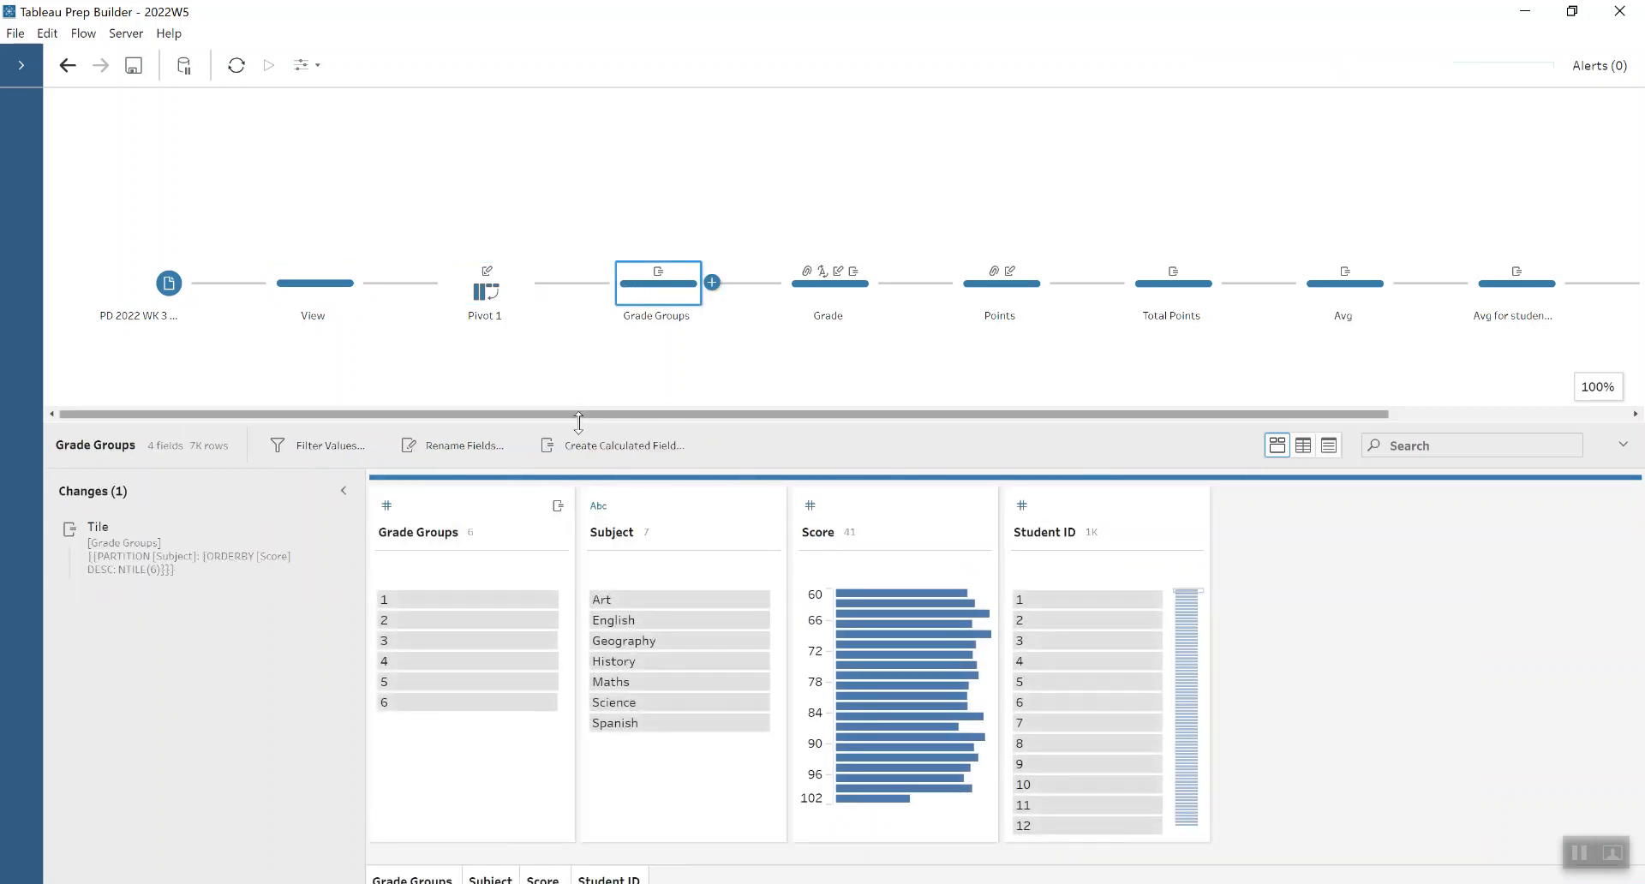
pyautogui.moveTo(576, 425); pyautogui.dragTo(578, 364)
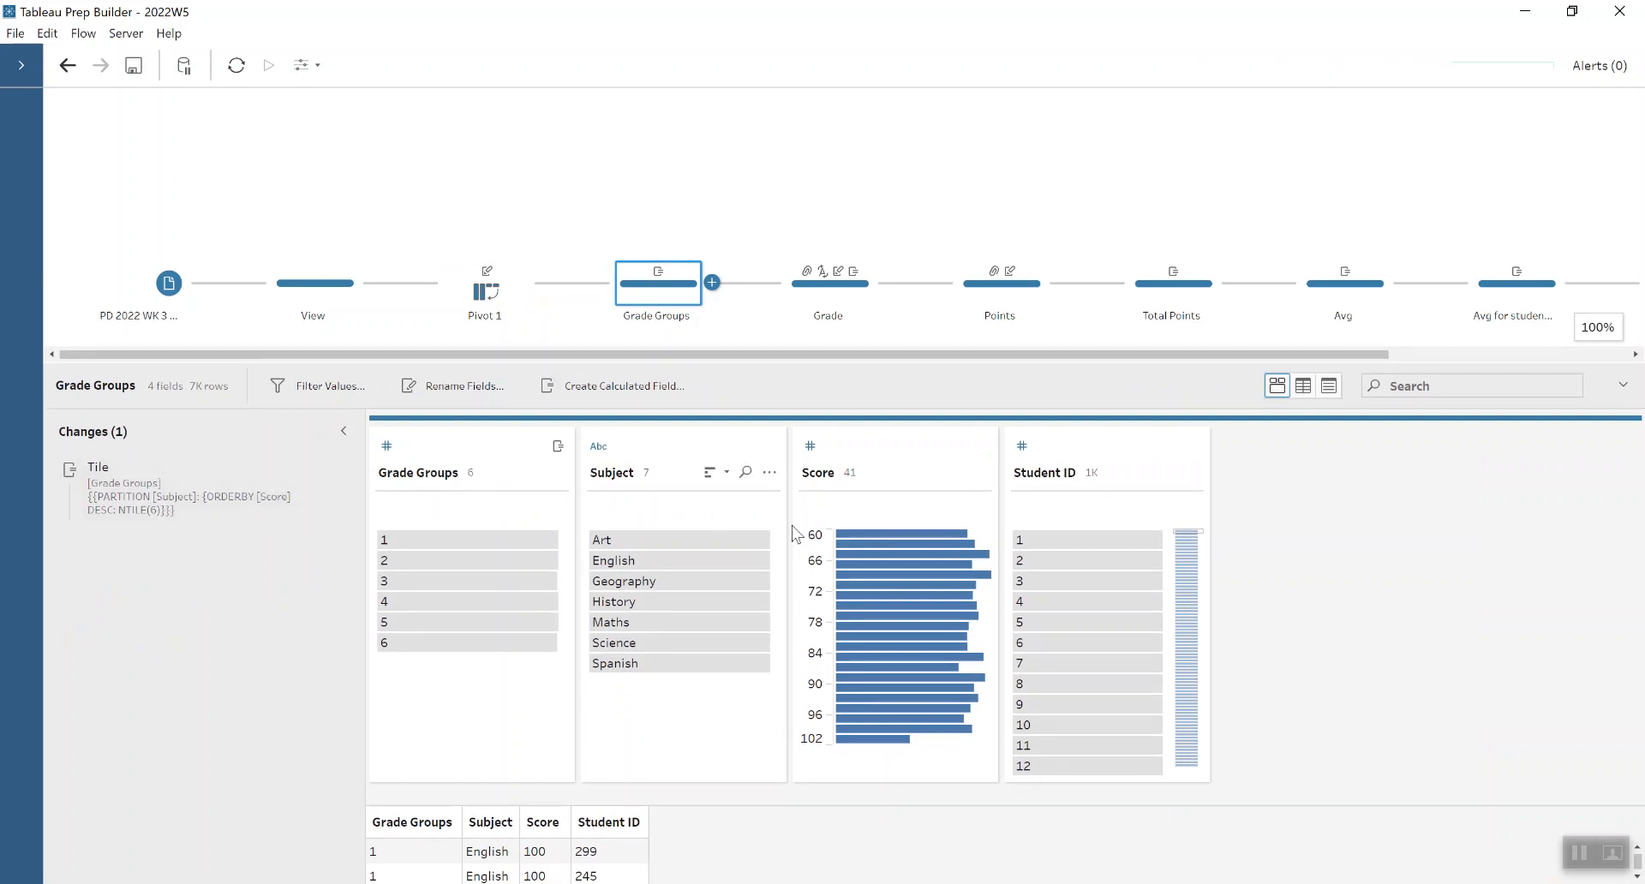
# - Look up the calculated field option among the actions available for the Score field
pyautogui.click(981, 478)
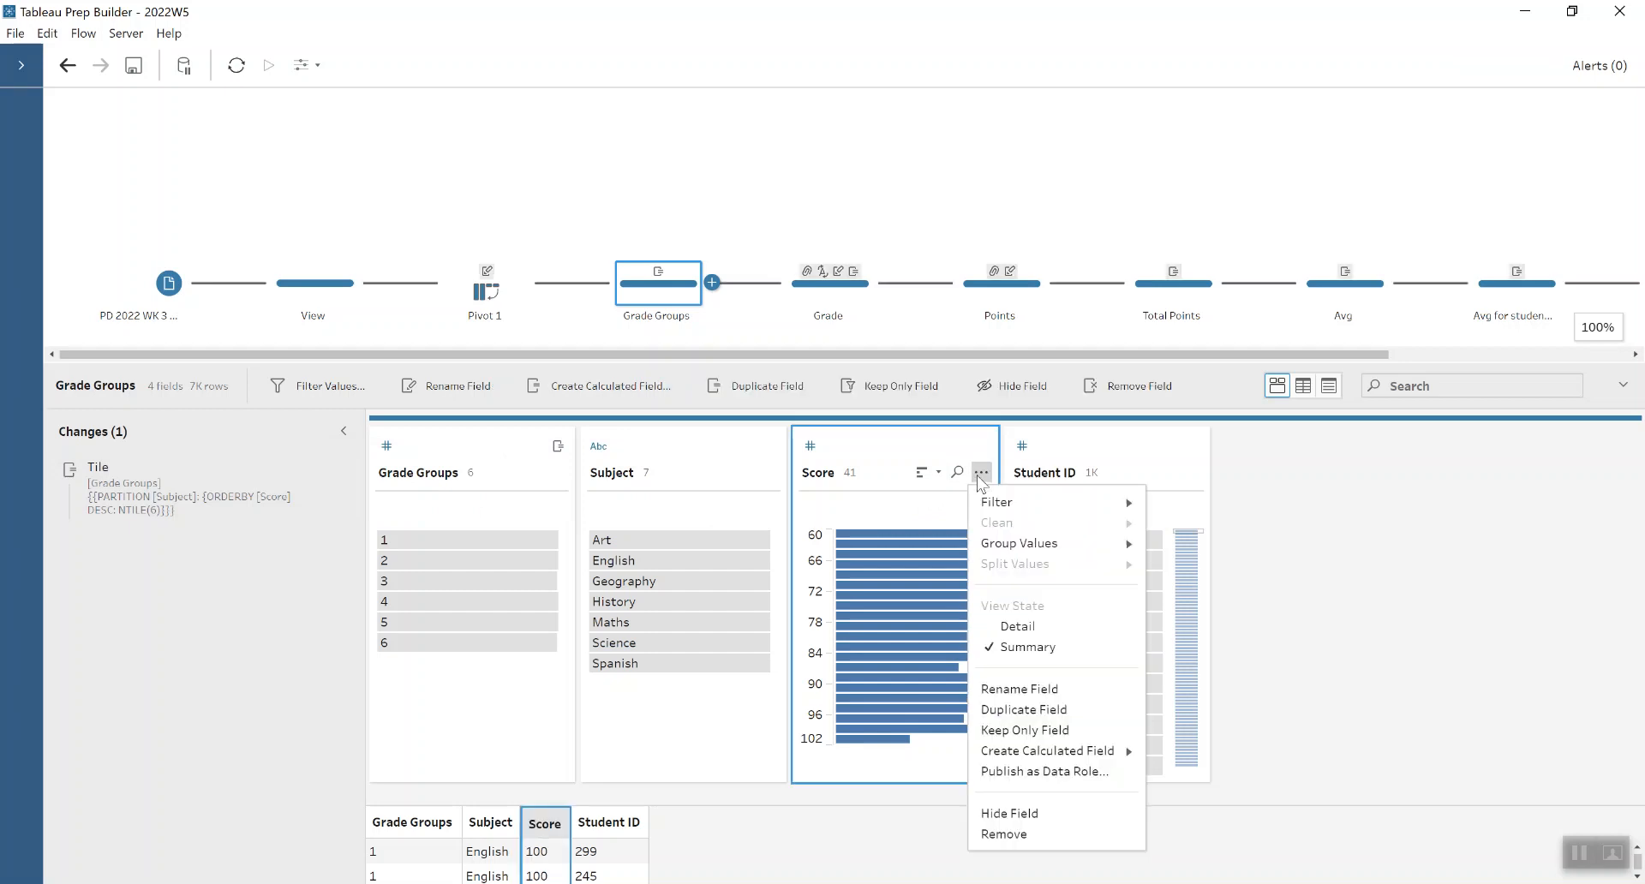
pyautogui.moveTo(1016, 753)
pyautogui.click(299, 475)
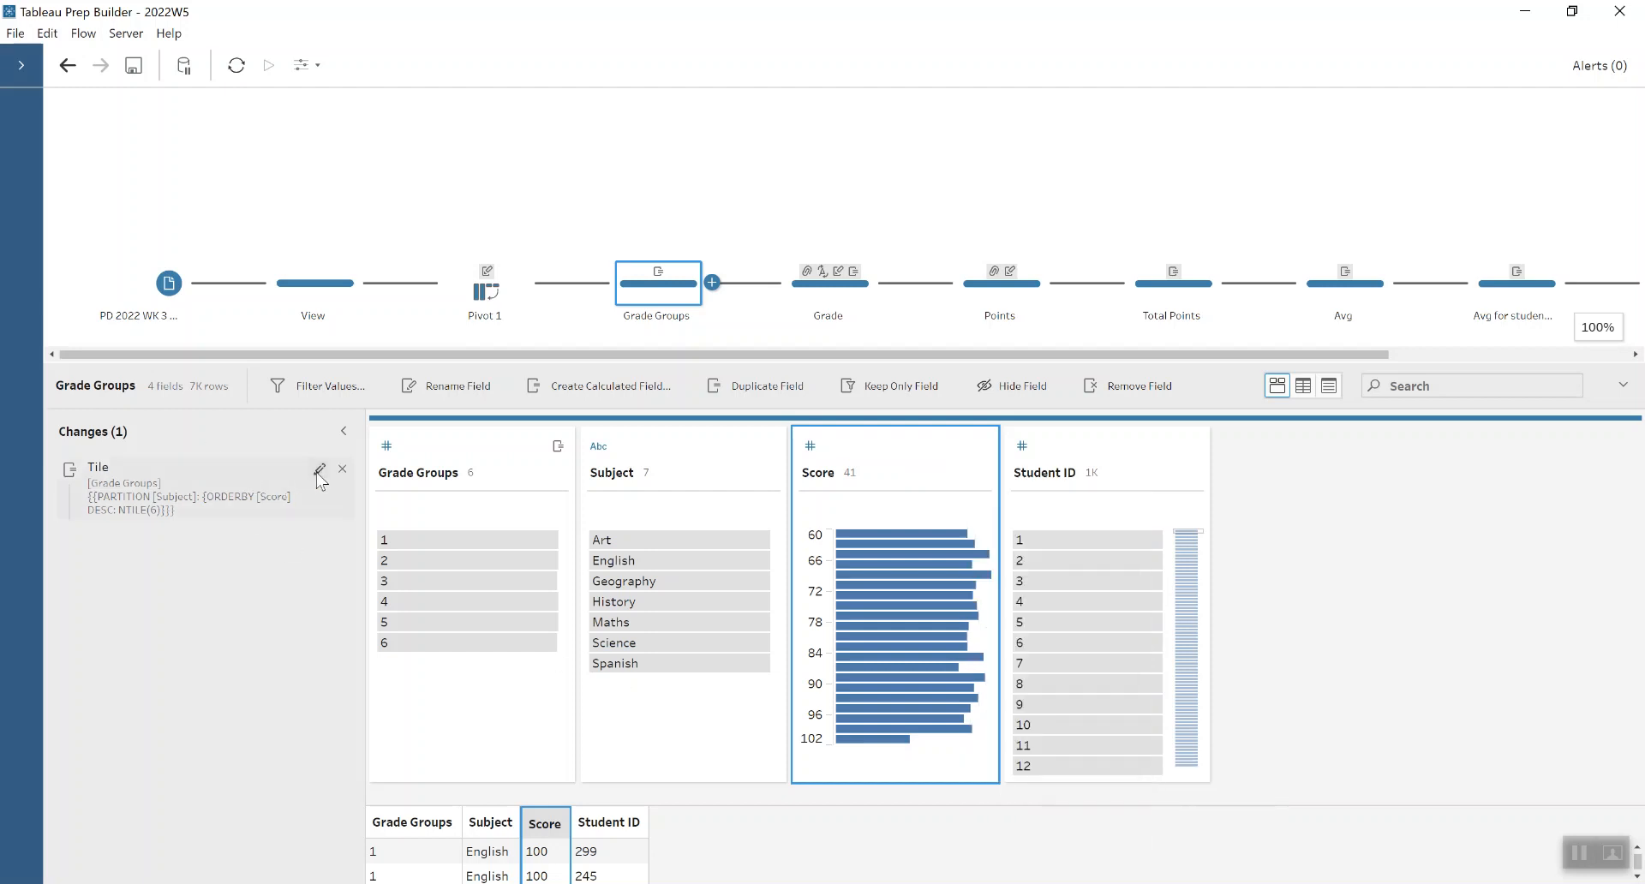
# - Review the Tile calculation behind Grade Groups and highlight groups 1 and 6 to compare their score ranges
pyautogui.click(318, 472)
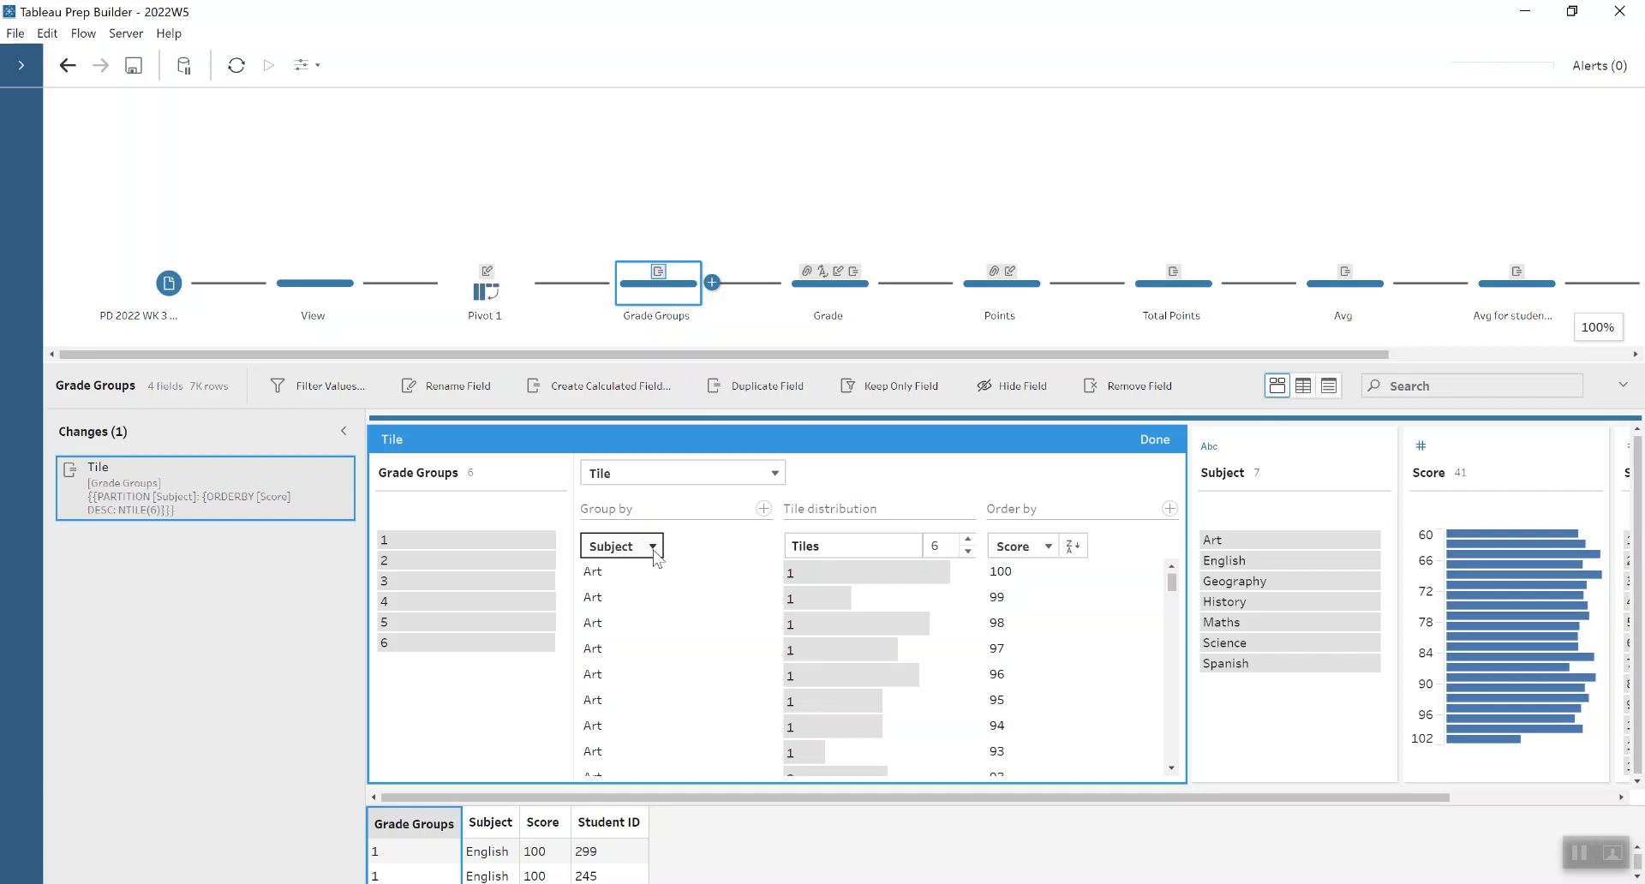
pyautogui.moveTo(535, 533)
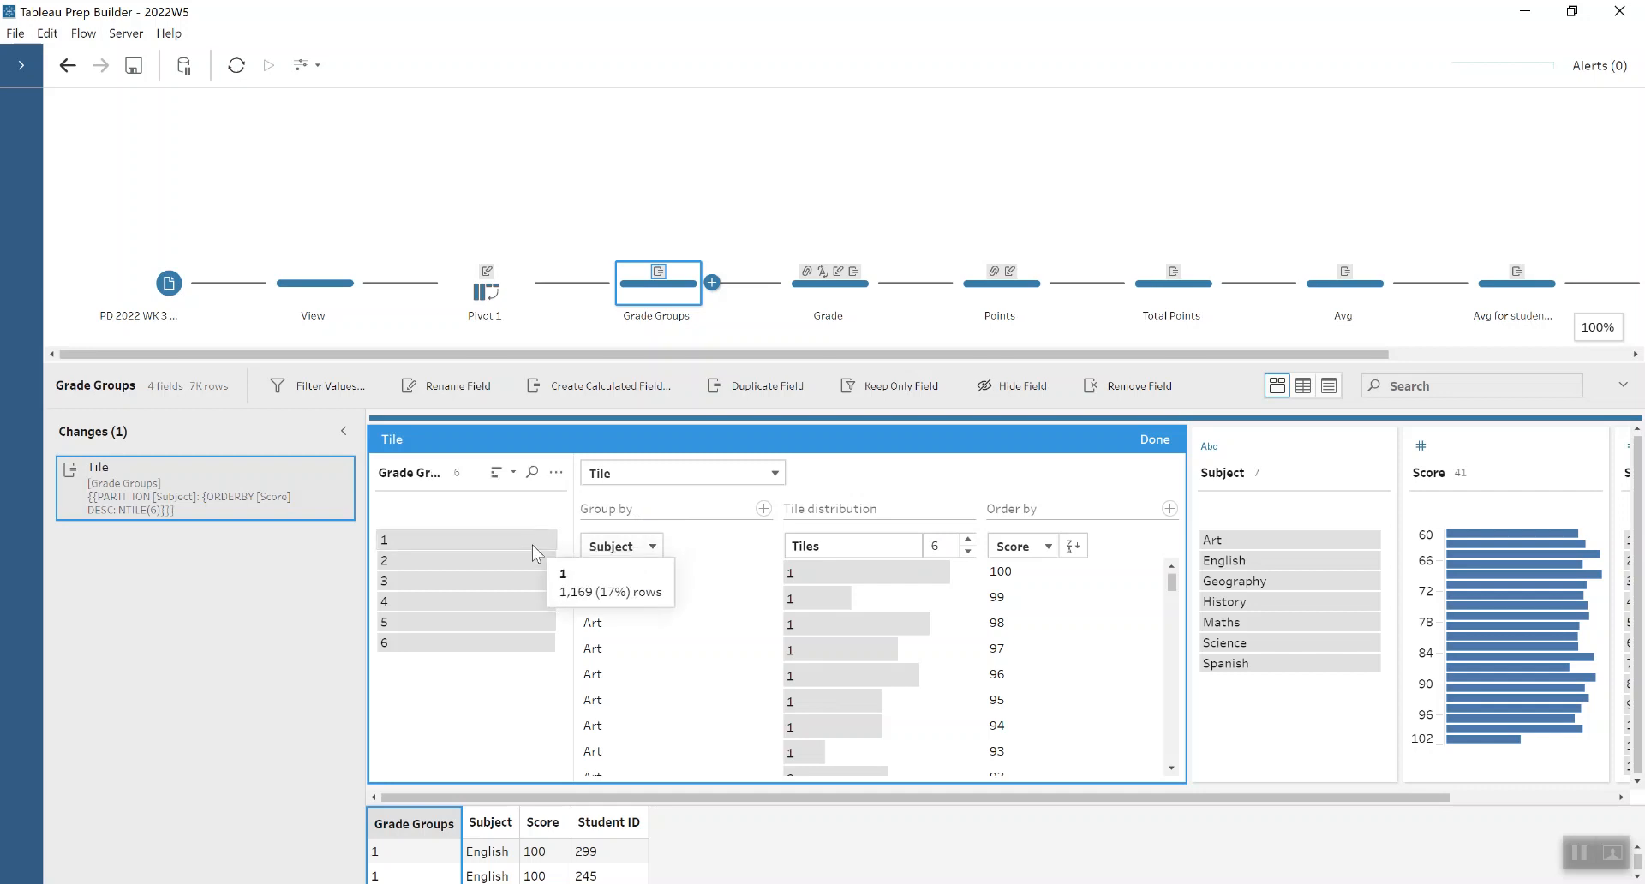
pyautogui.click(498, 537)
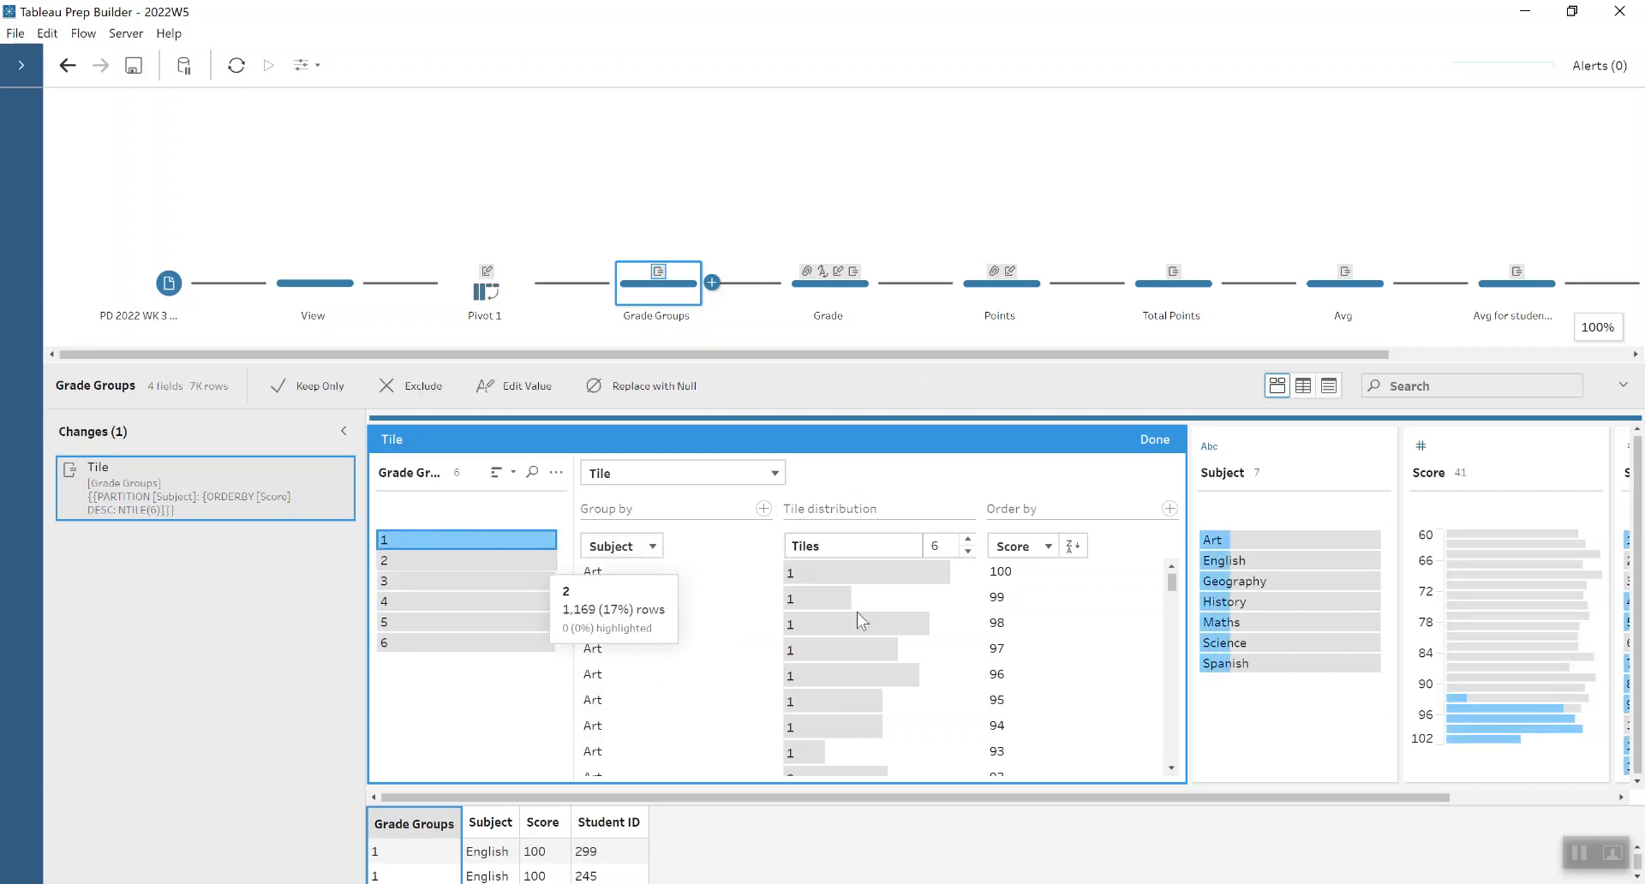
pyautogui.moveTo(1452, 698)
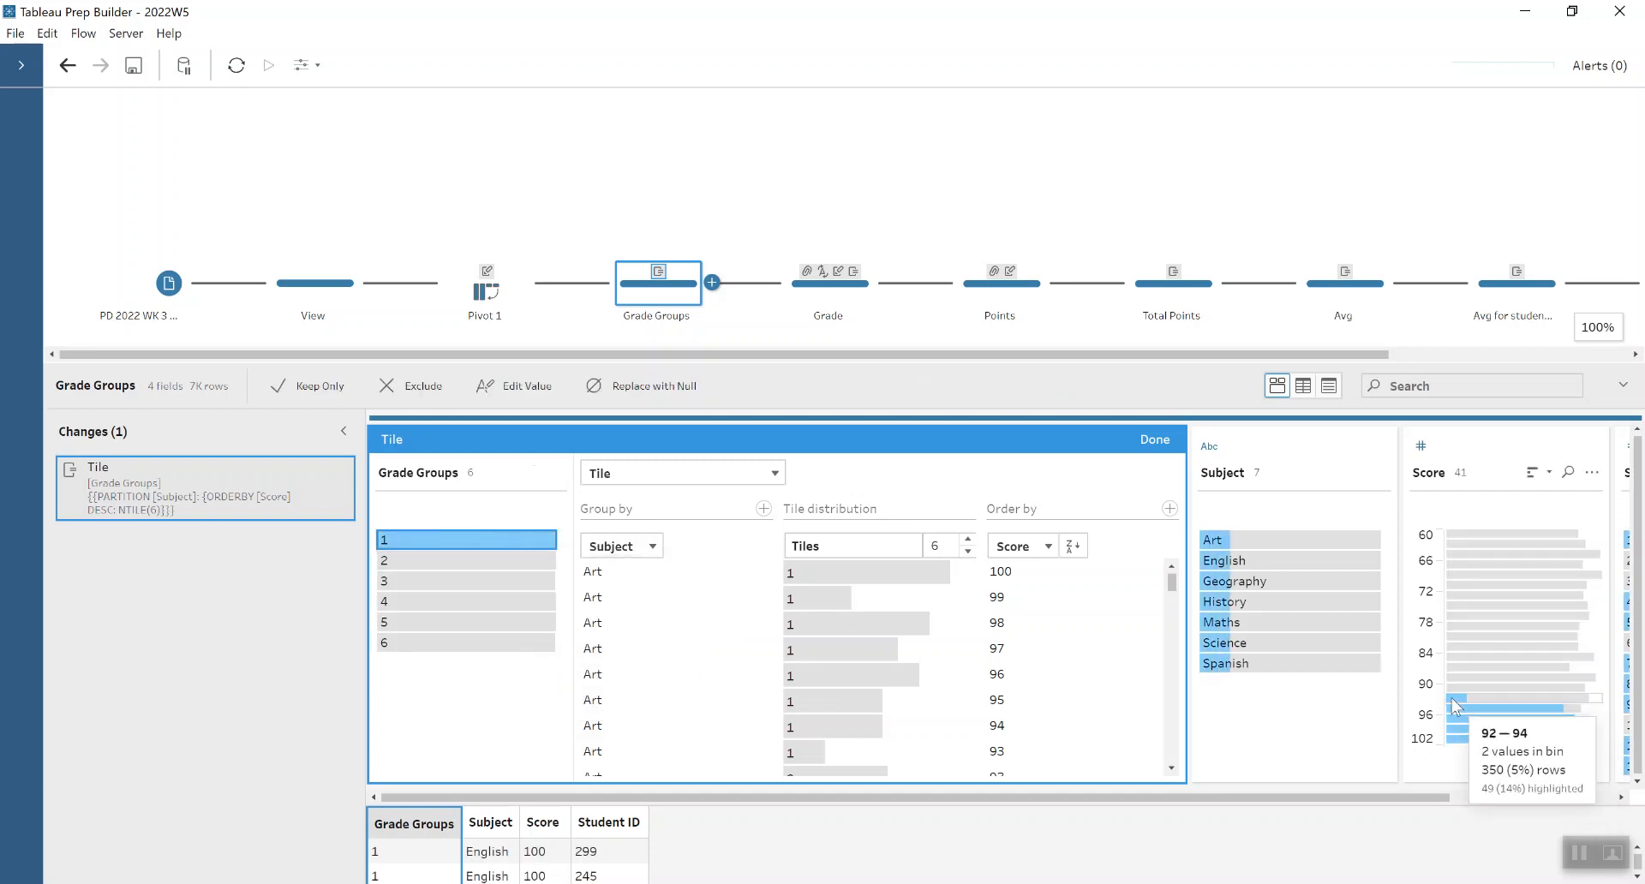
pyautogui.click(446, 642)
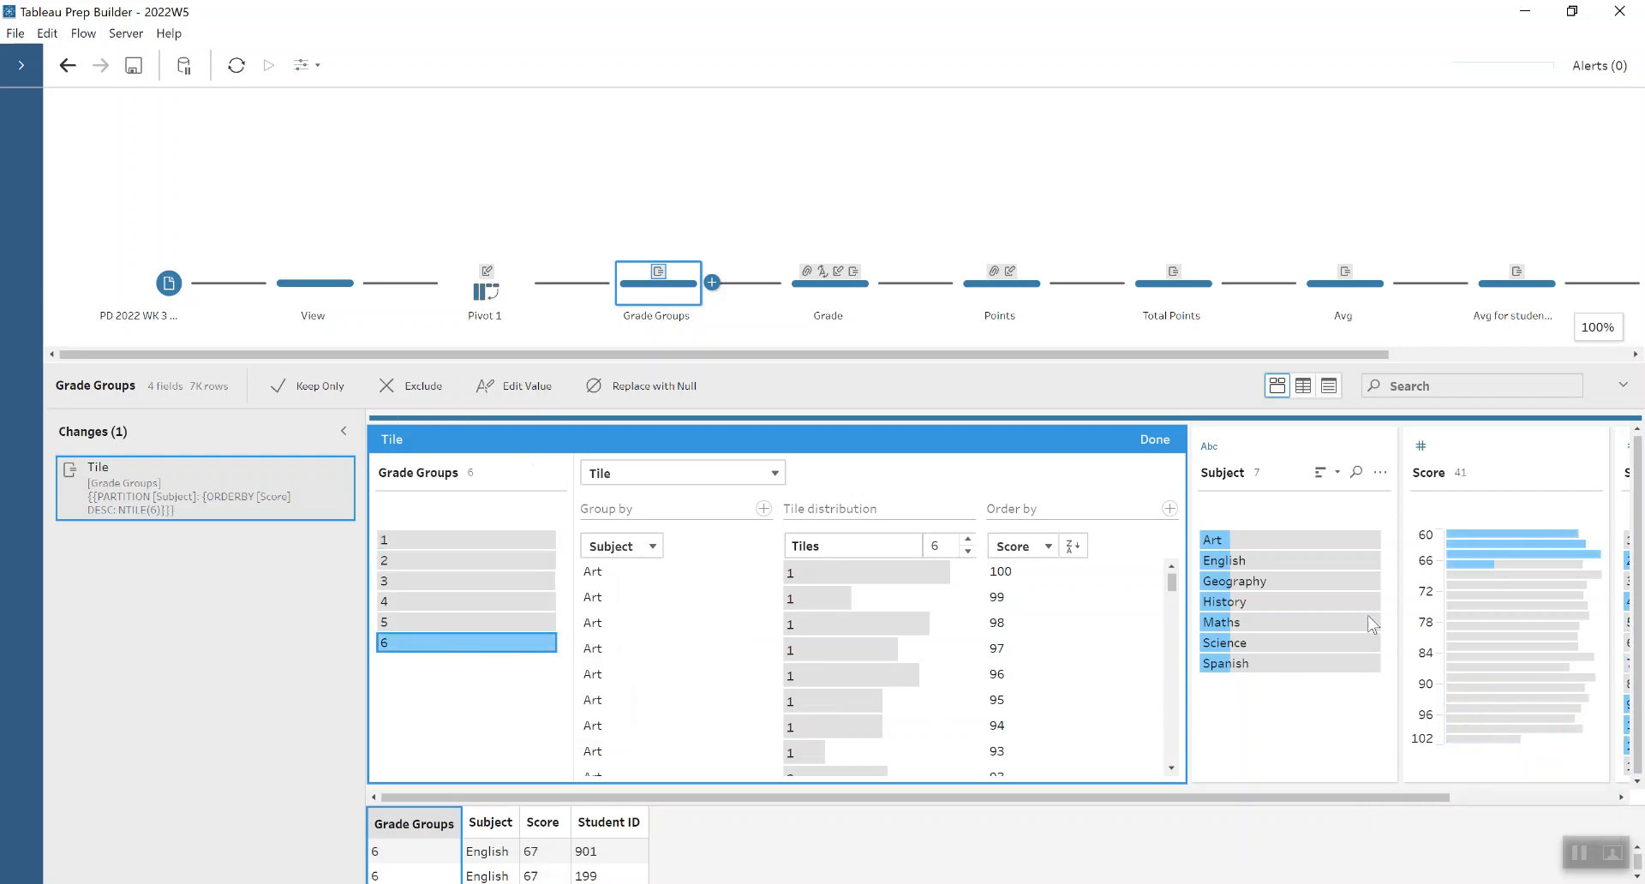
pyautogui.click(1154, 439)
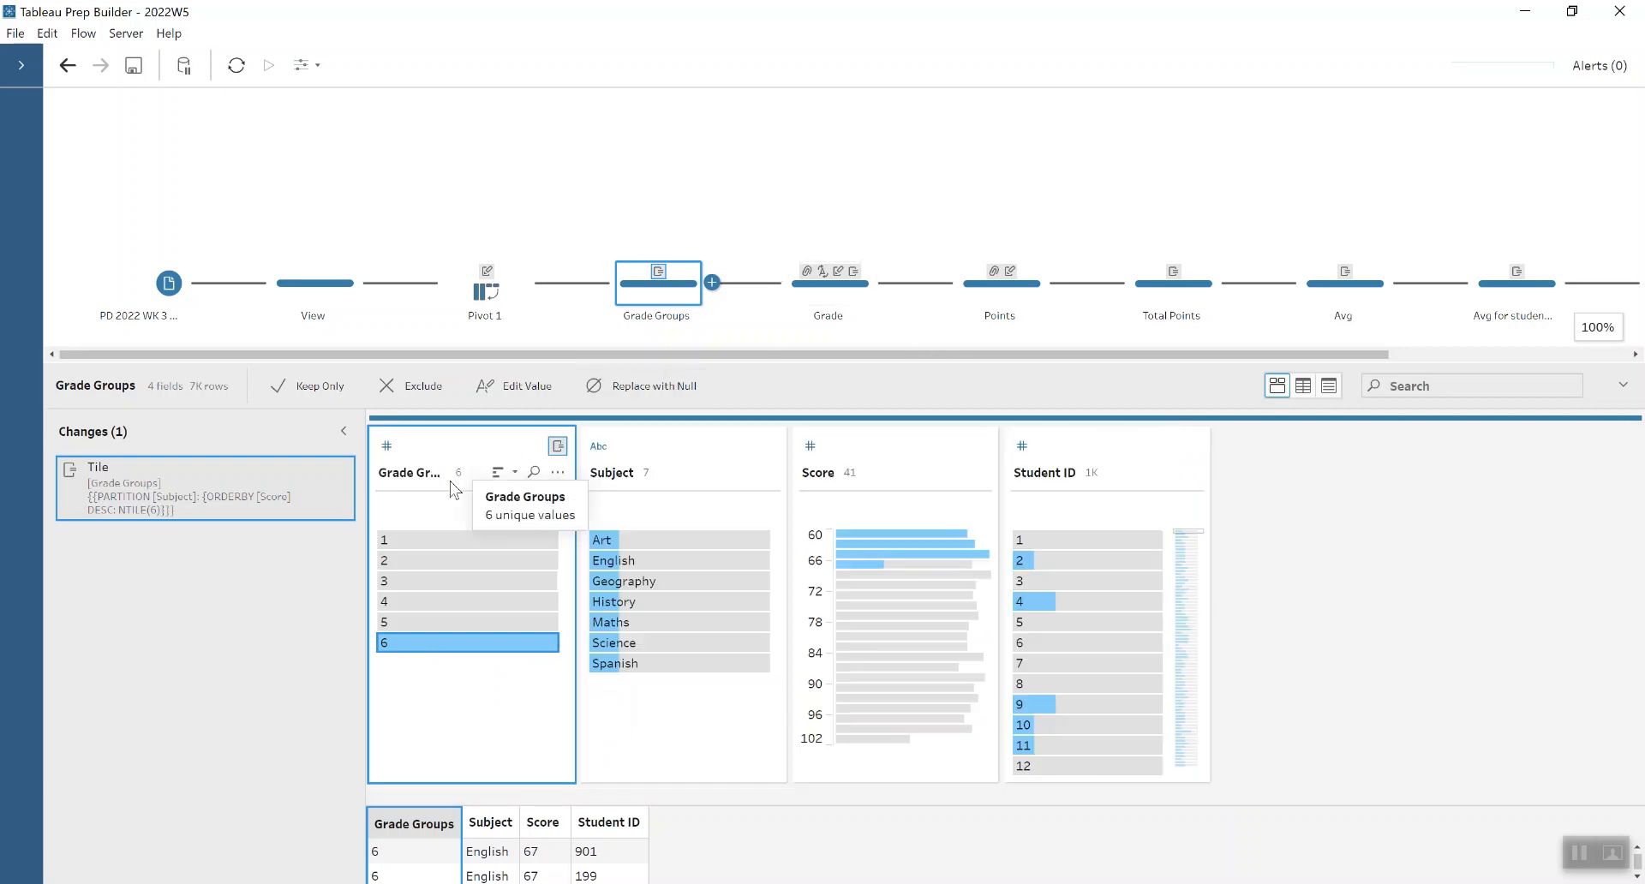
pyautogui.moveTo(400, 549)
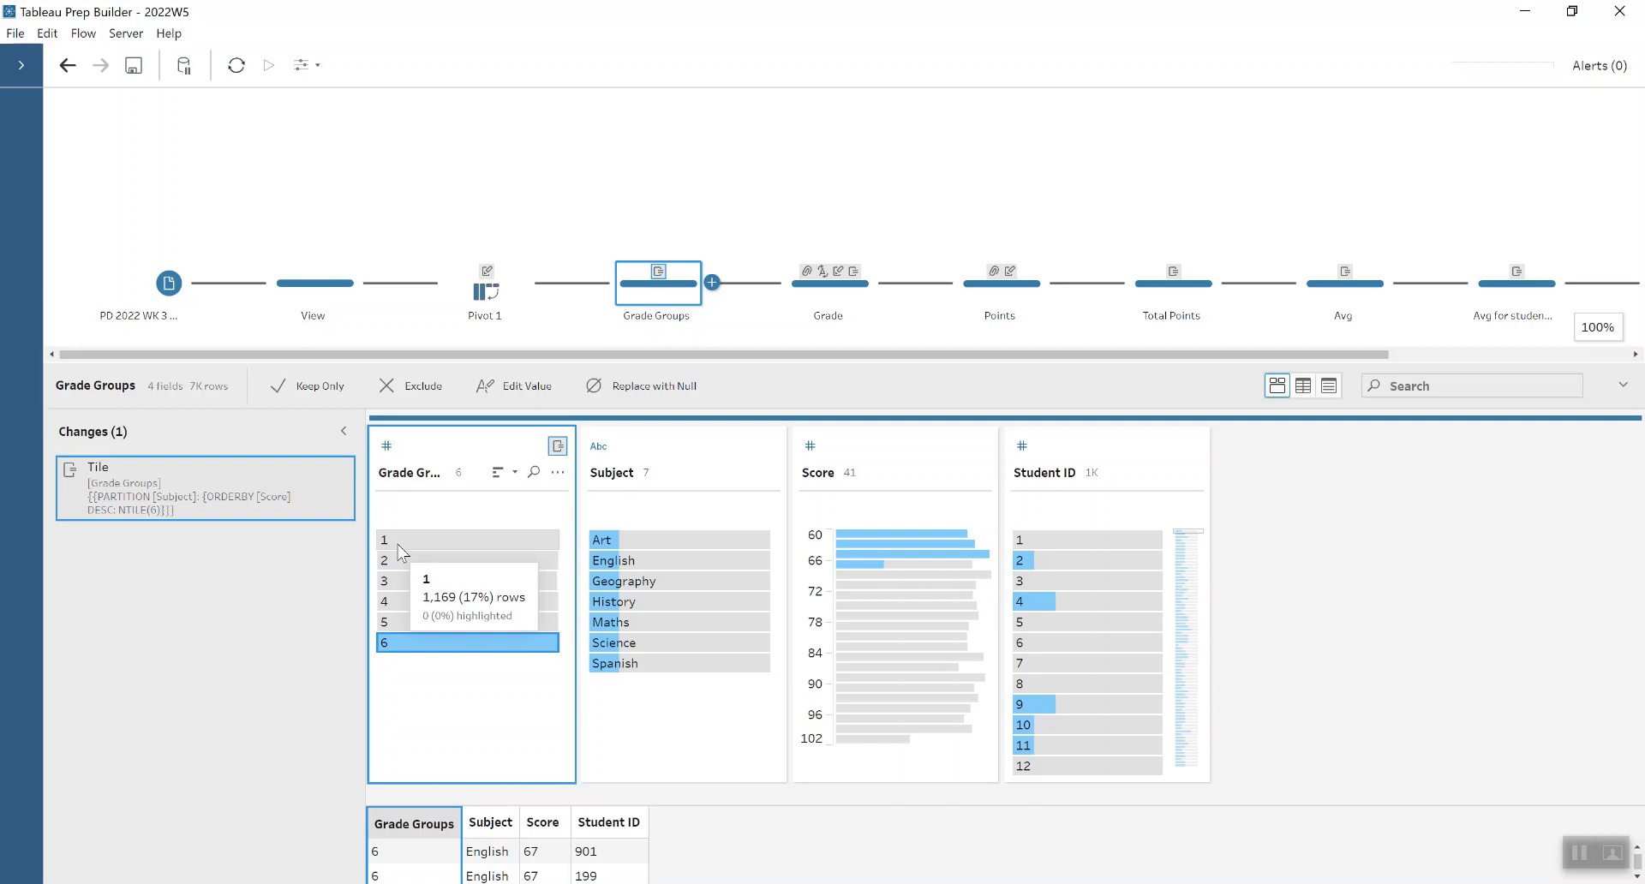
pyautogui.moveTo(382, 638)
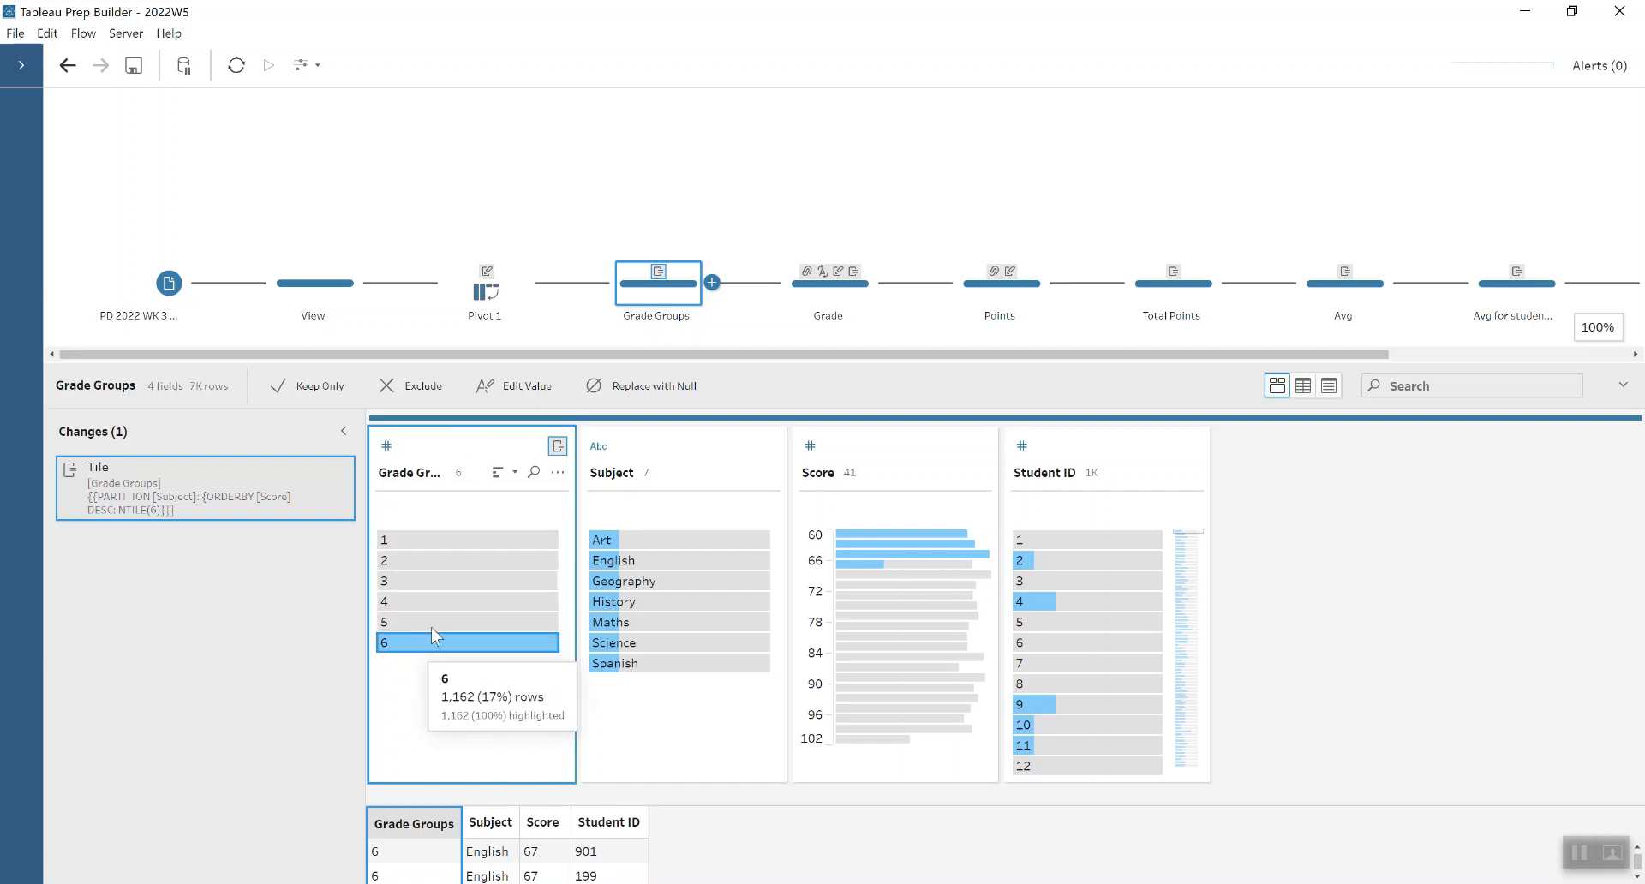
# - Open the Grade step and show that grade value A is editable, leaving it unchanged and clearing the selection
pyautogui.click(842, 302)
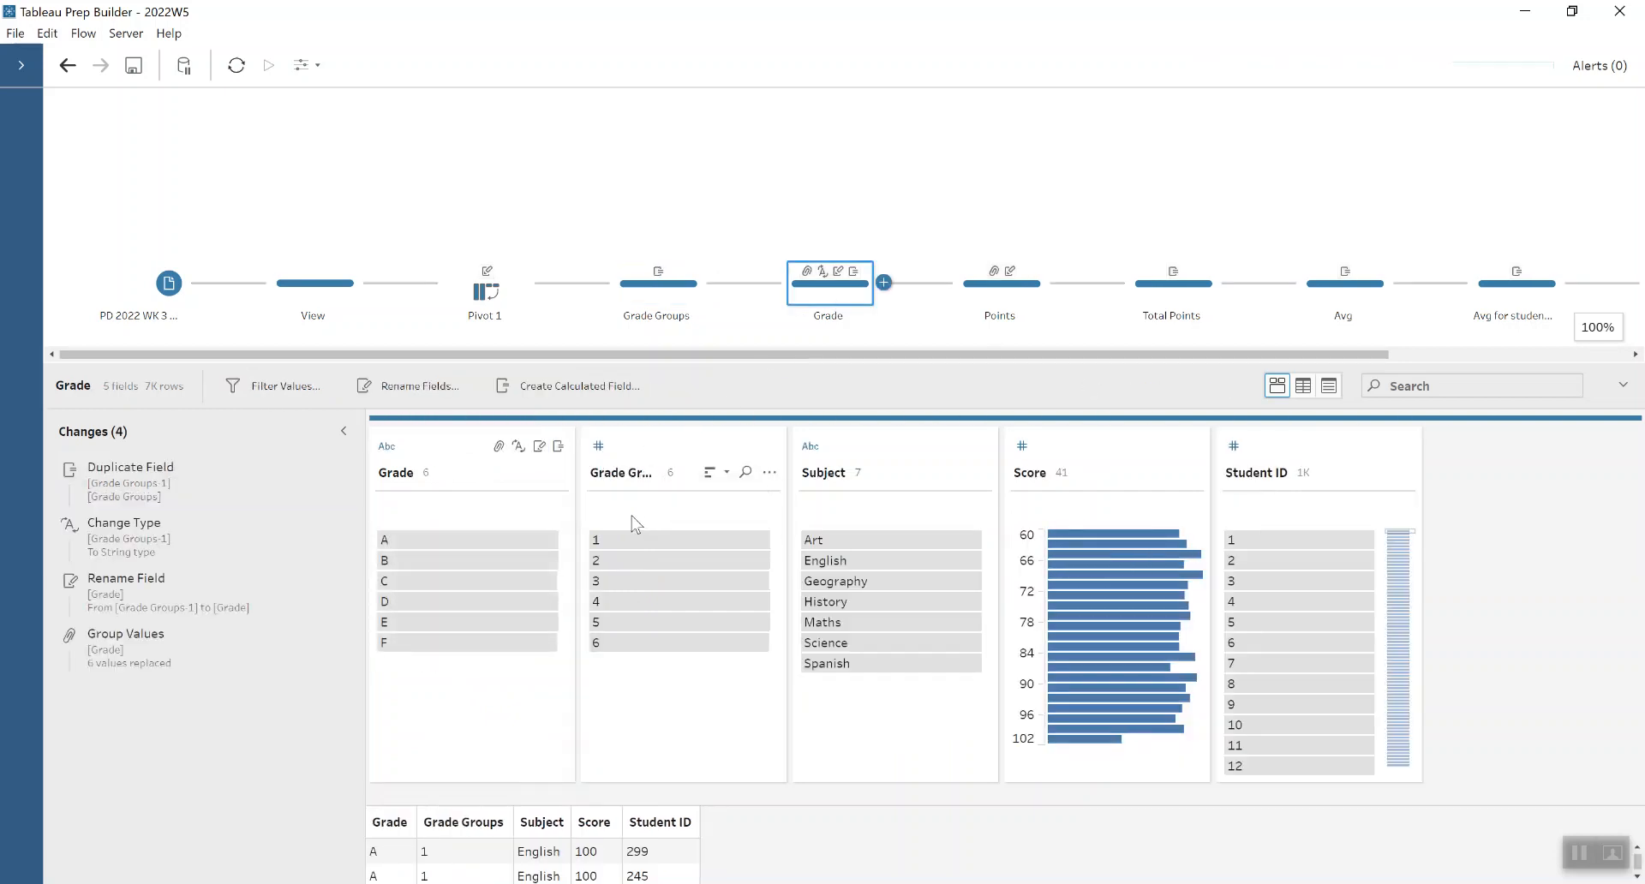
pyautogui.doubleClick(439, 537)
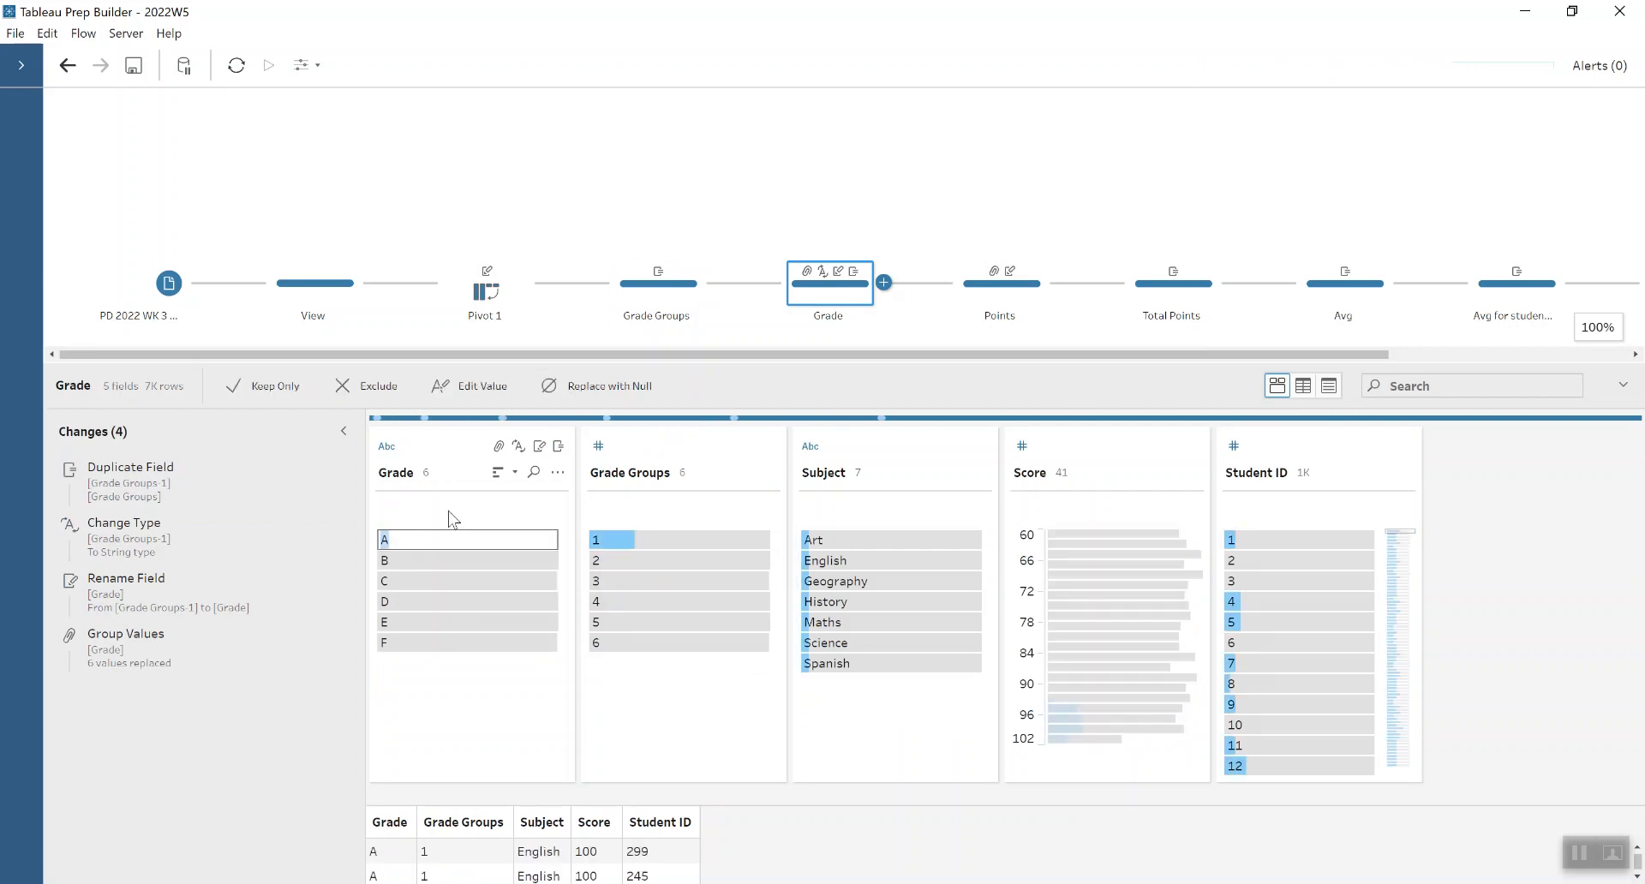
pyautogui.click(449, 512)
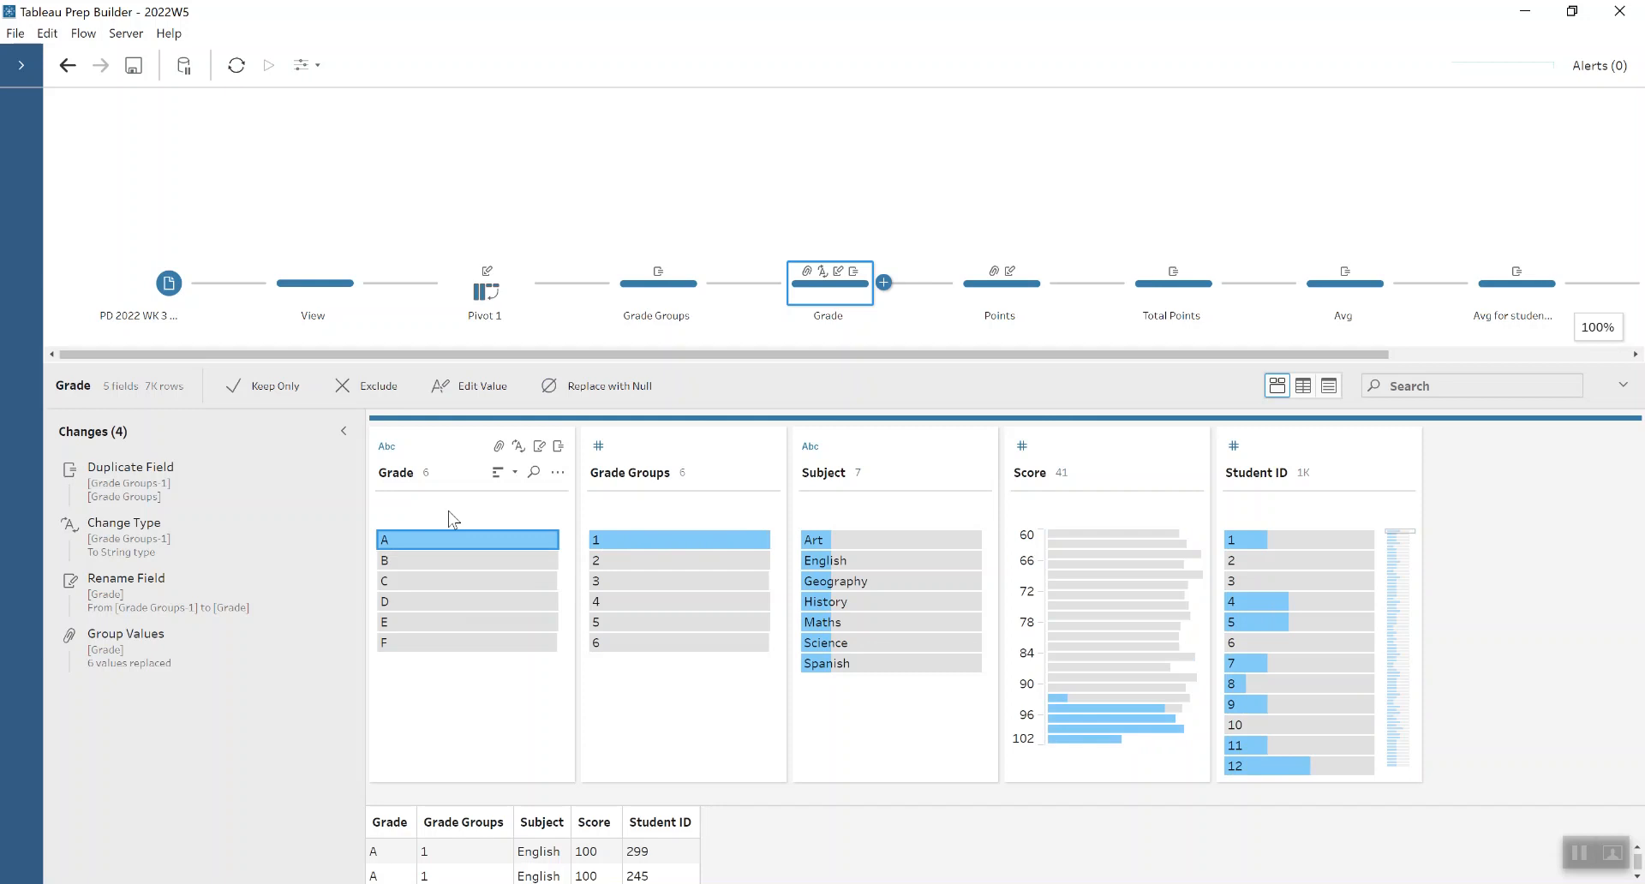
pyautogui.click(458, 529)
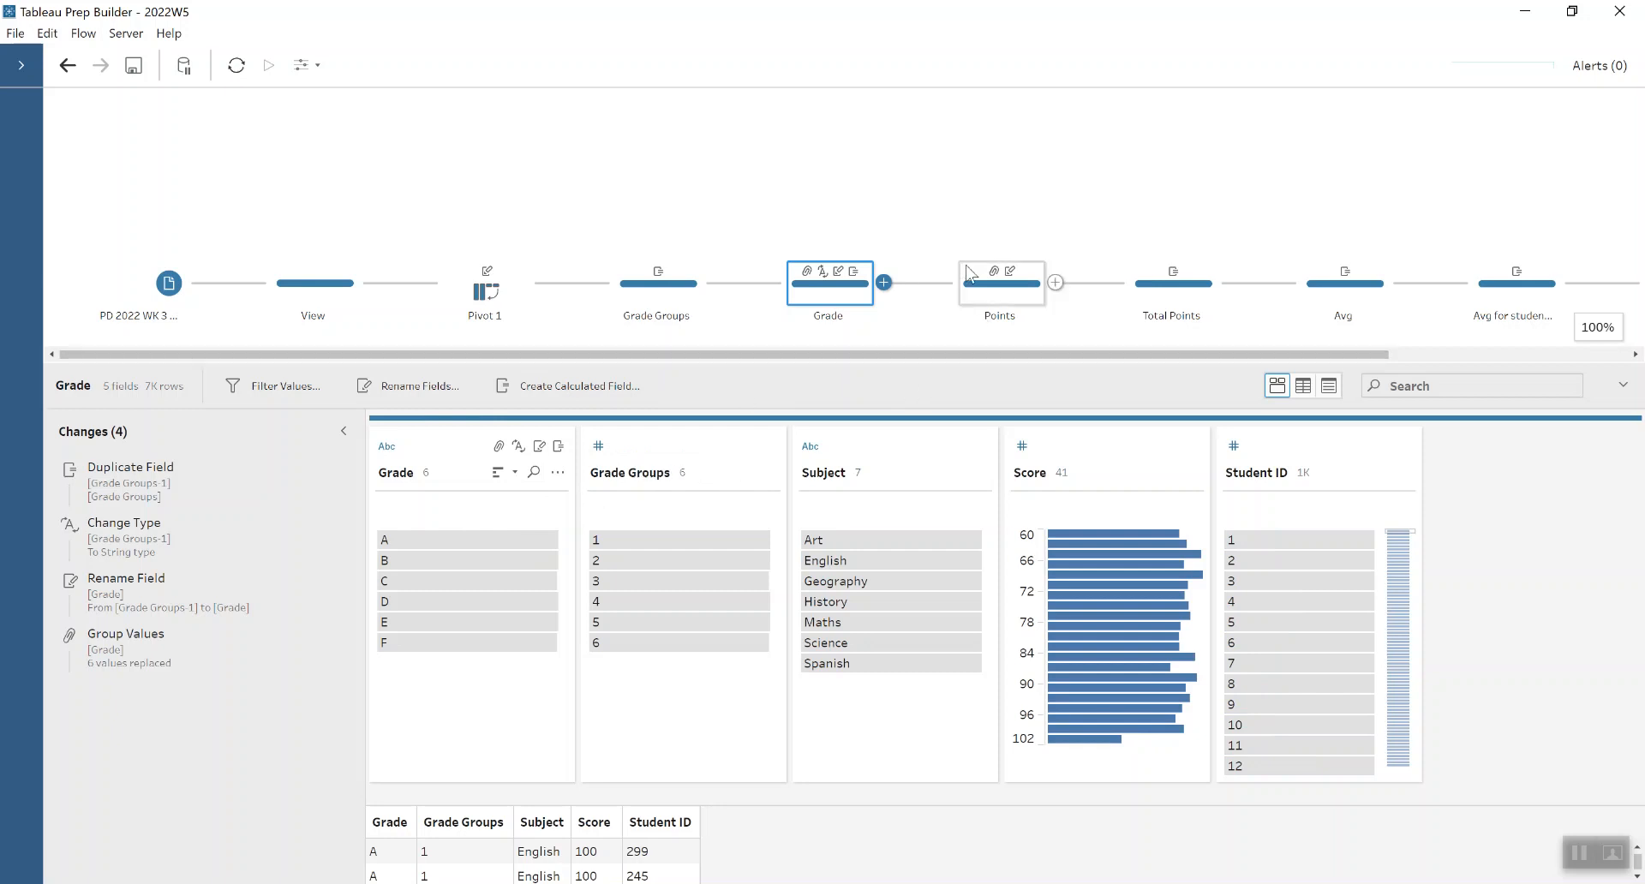
# - Open the Points step and highlight grades A and F to check their matching points, leaving no value selected
pyautogui.click(991, 298)
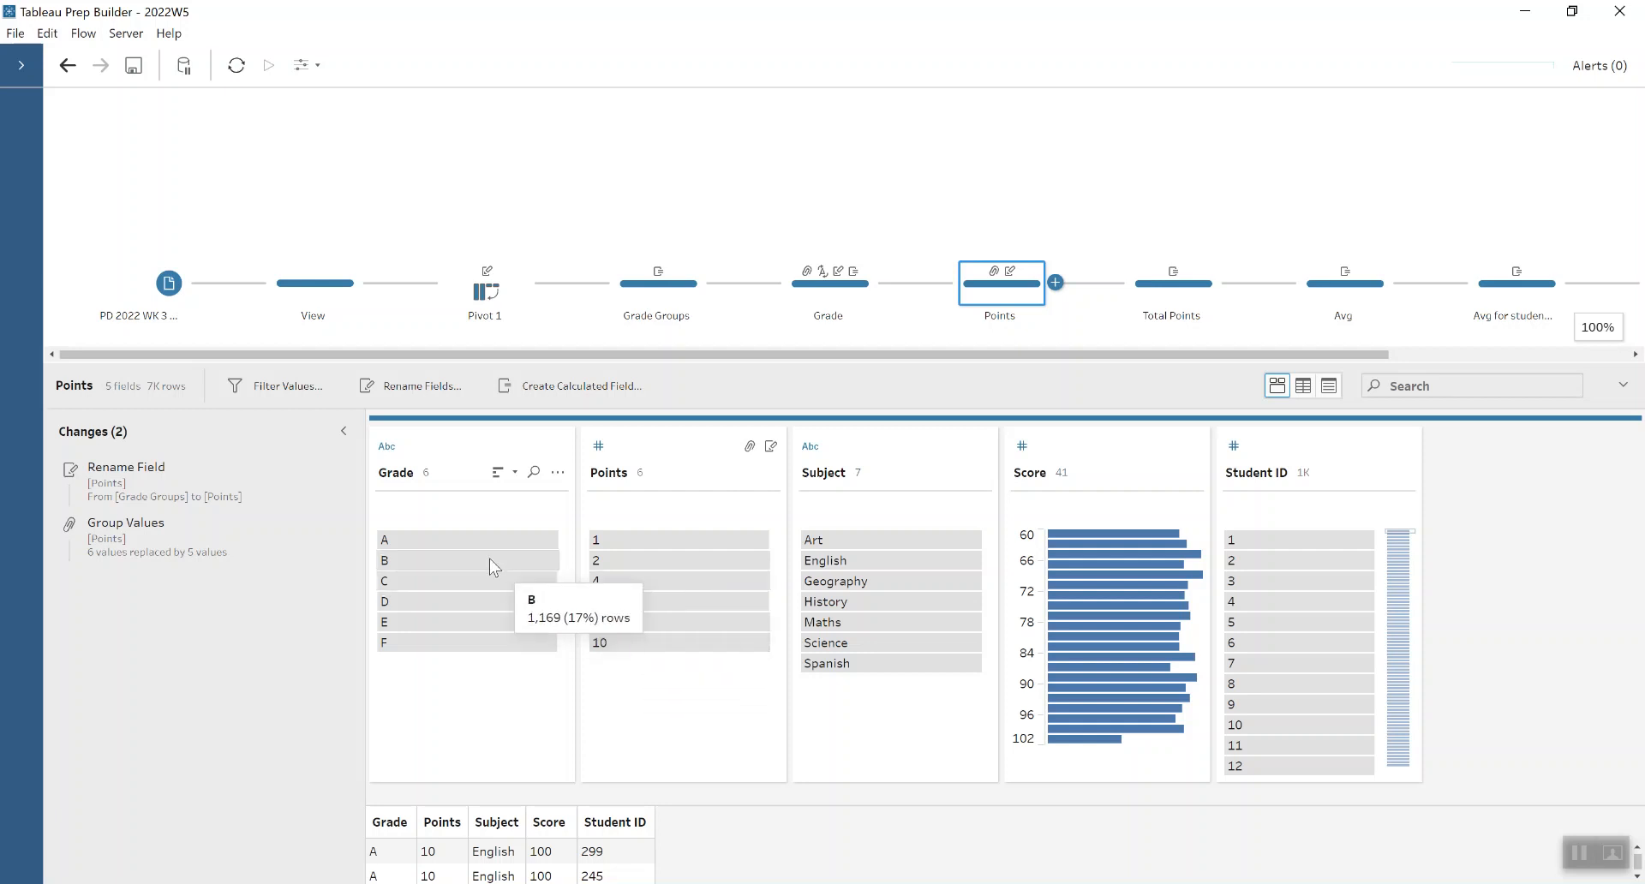
pyautogui.click(456, 543)
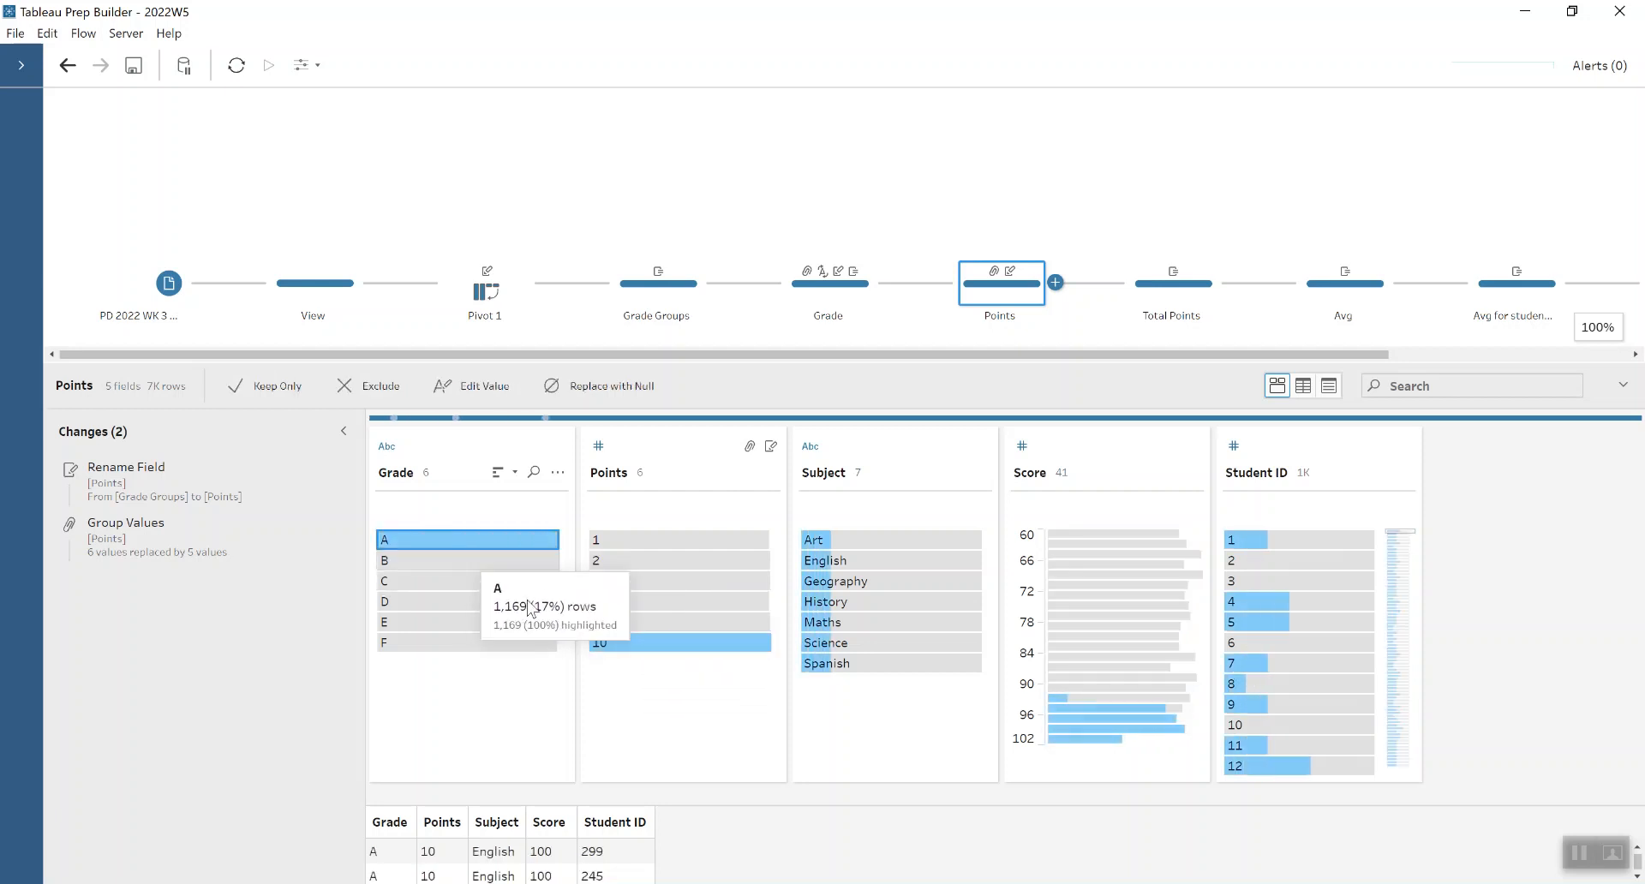
pyautogui.click(506, 644)
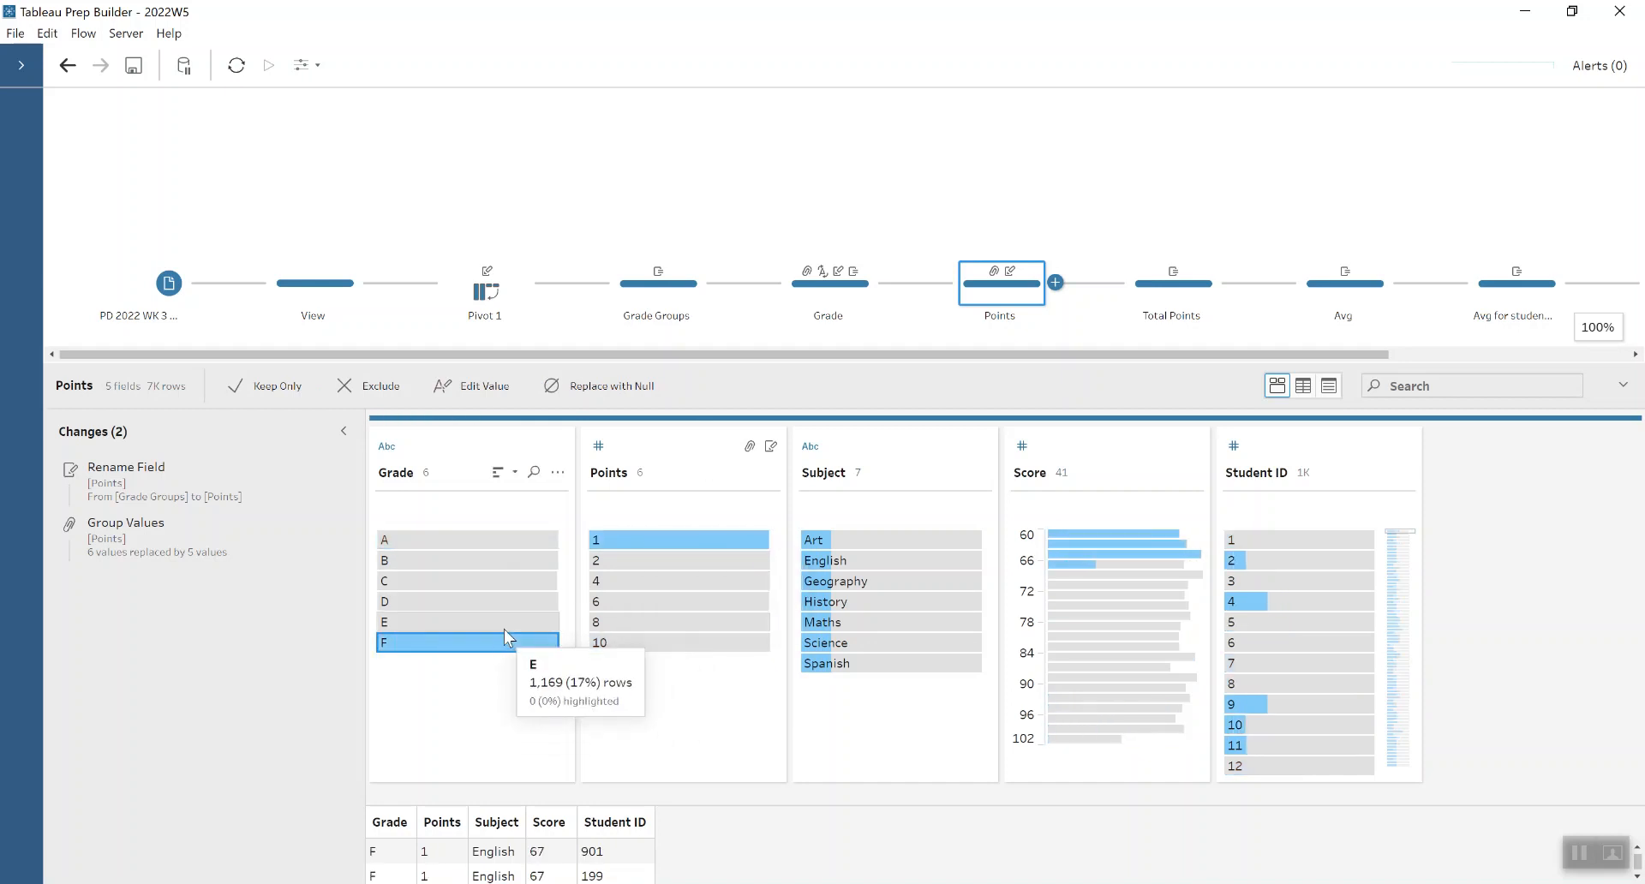
pyautogui.click(504, 629)
pyautogui.click(504, 629)
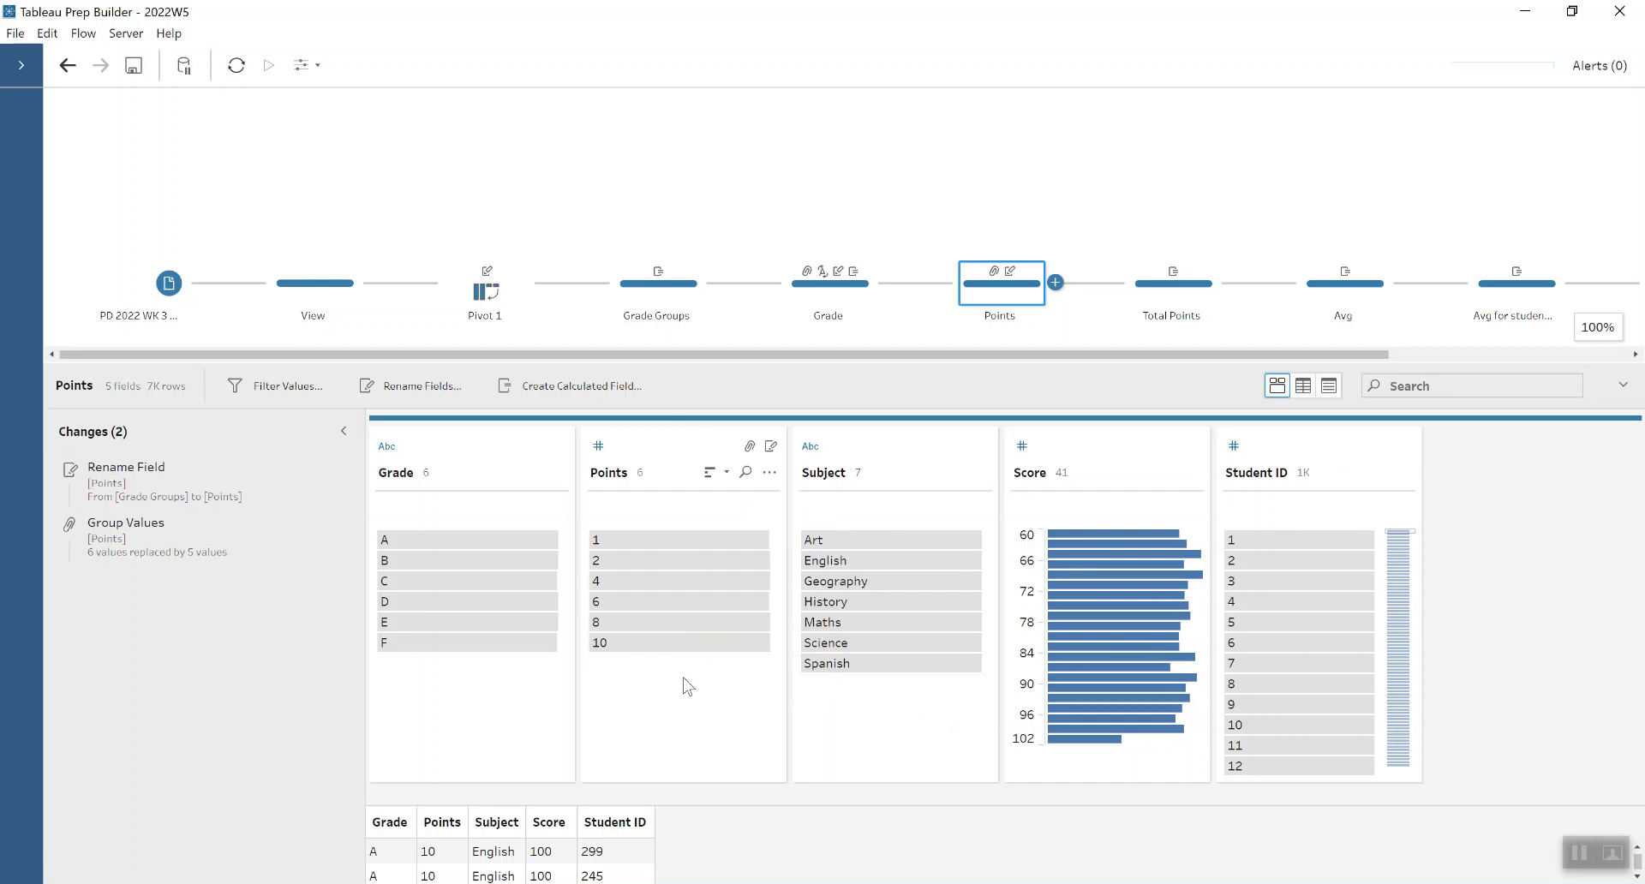
# - Review the FIXED LOD calculation in the Total Points step that sums Points for each Student ID
pyautogui.click(1185, 296)
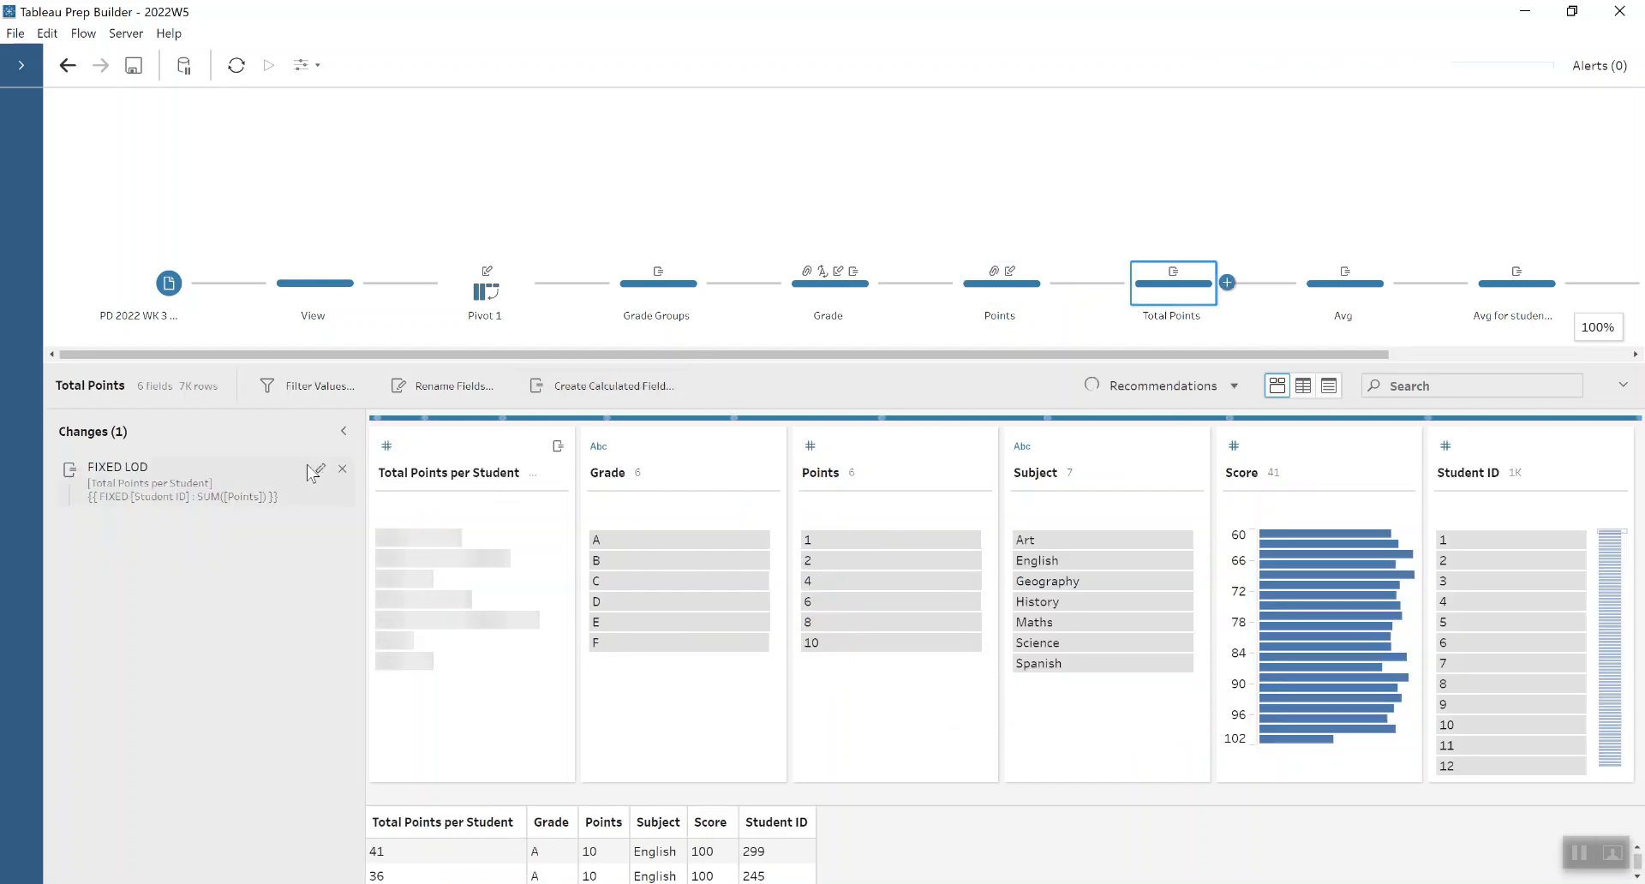
pyautogui.click(317, 470)
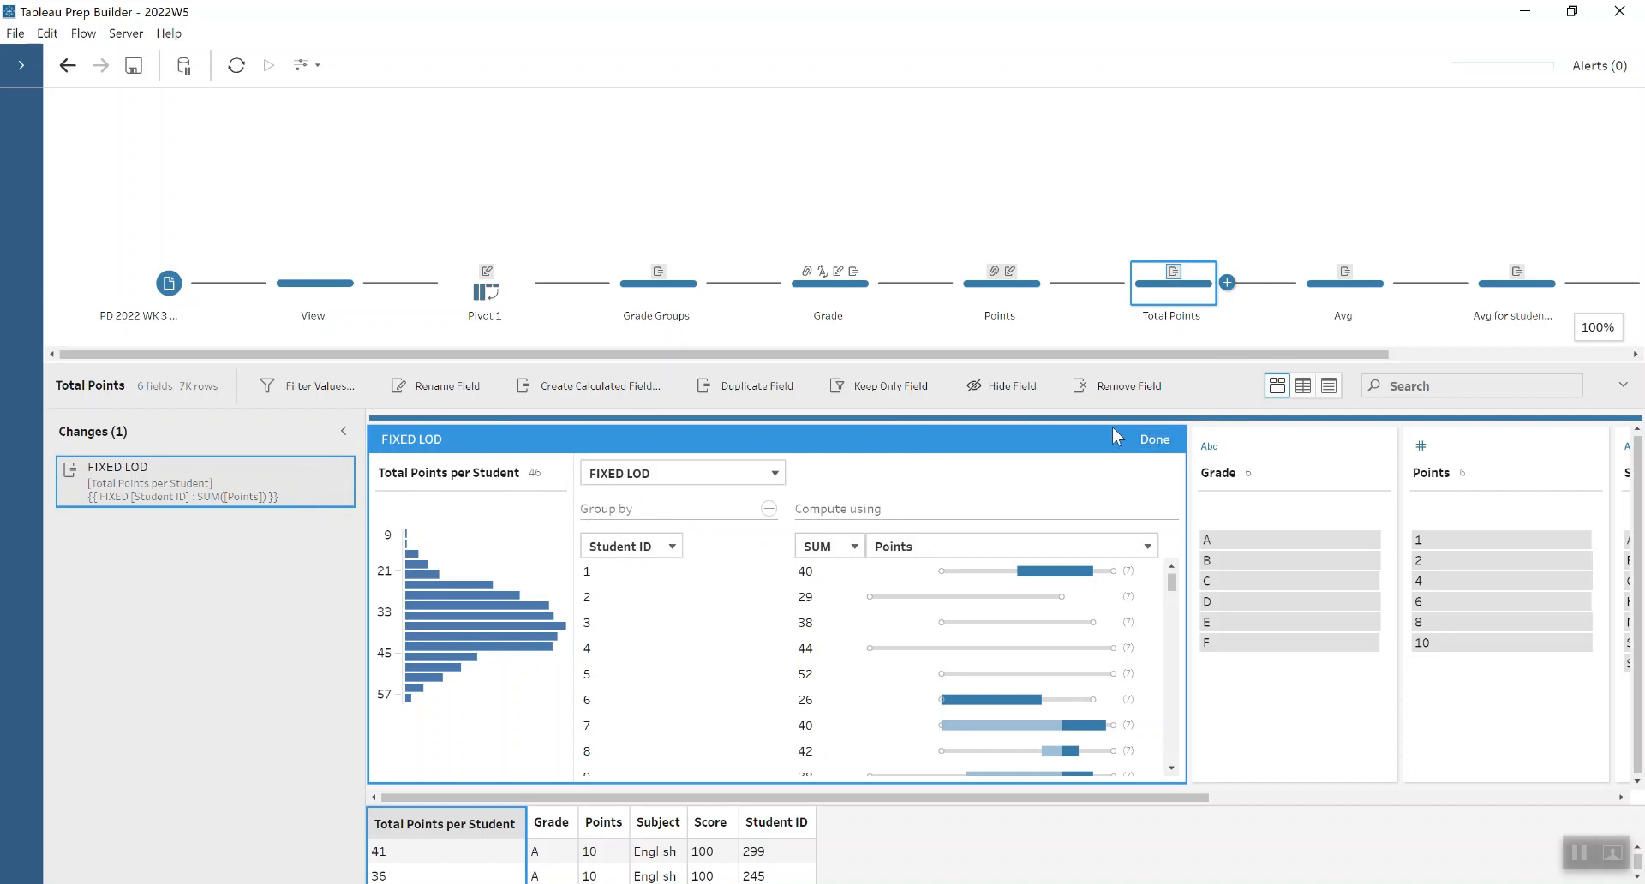
pyautogui.click(1153, 439)
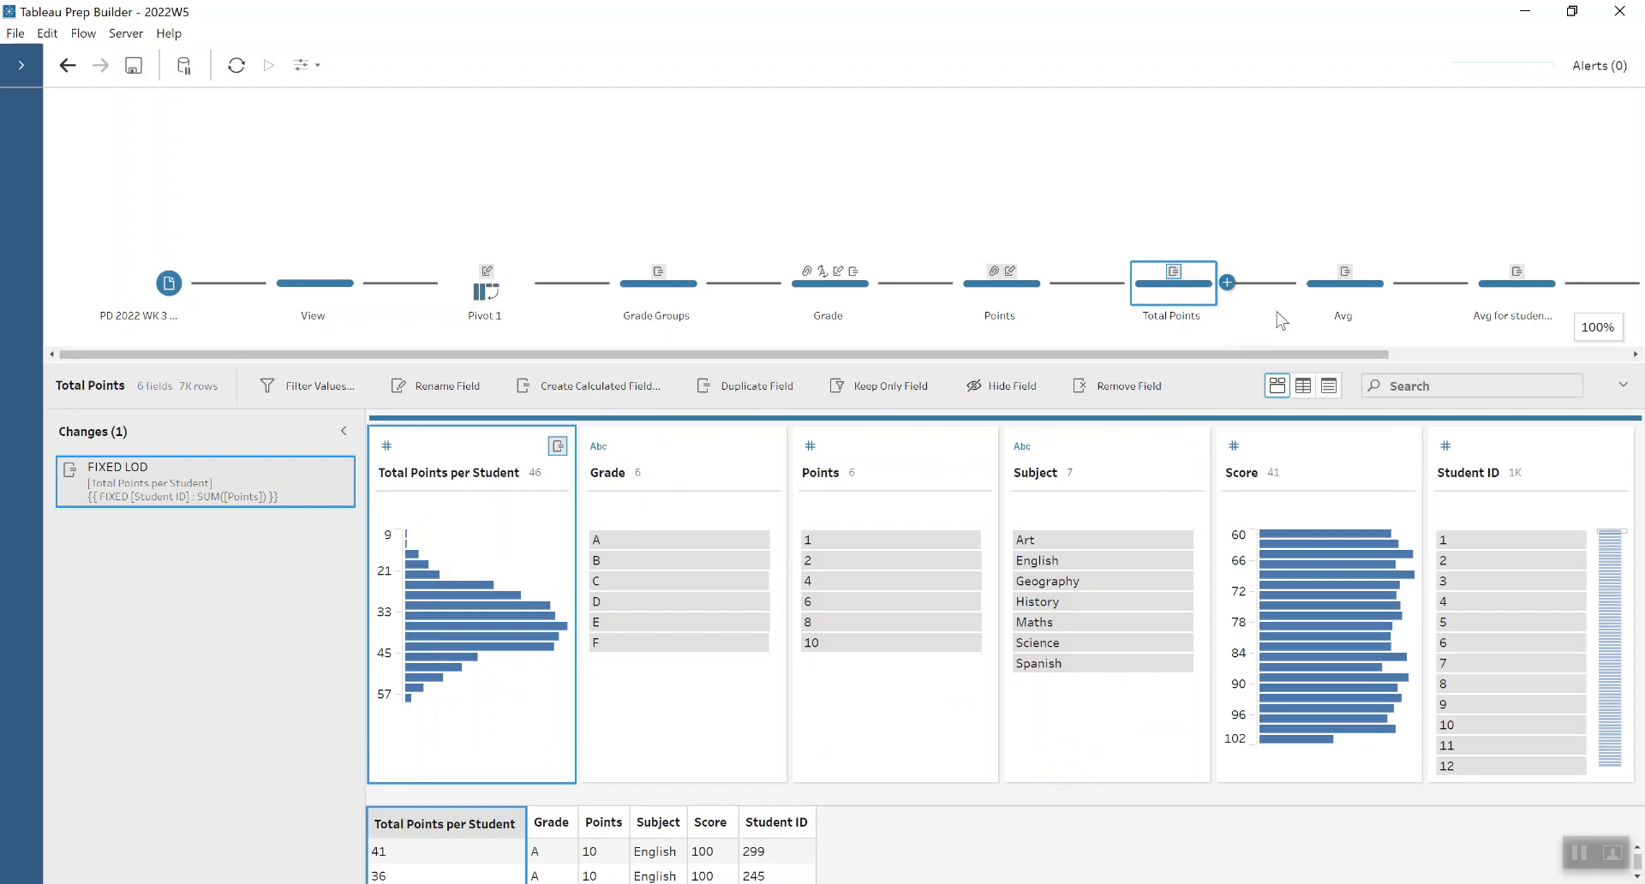
# - Review the FIXED LOD calculation in the Avg step that averages Total Points per Student by Grade
pyautogui.click(1311, 300)
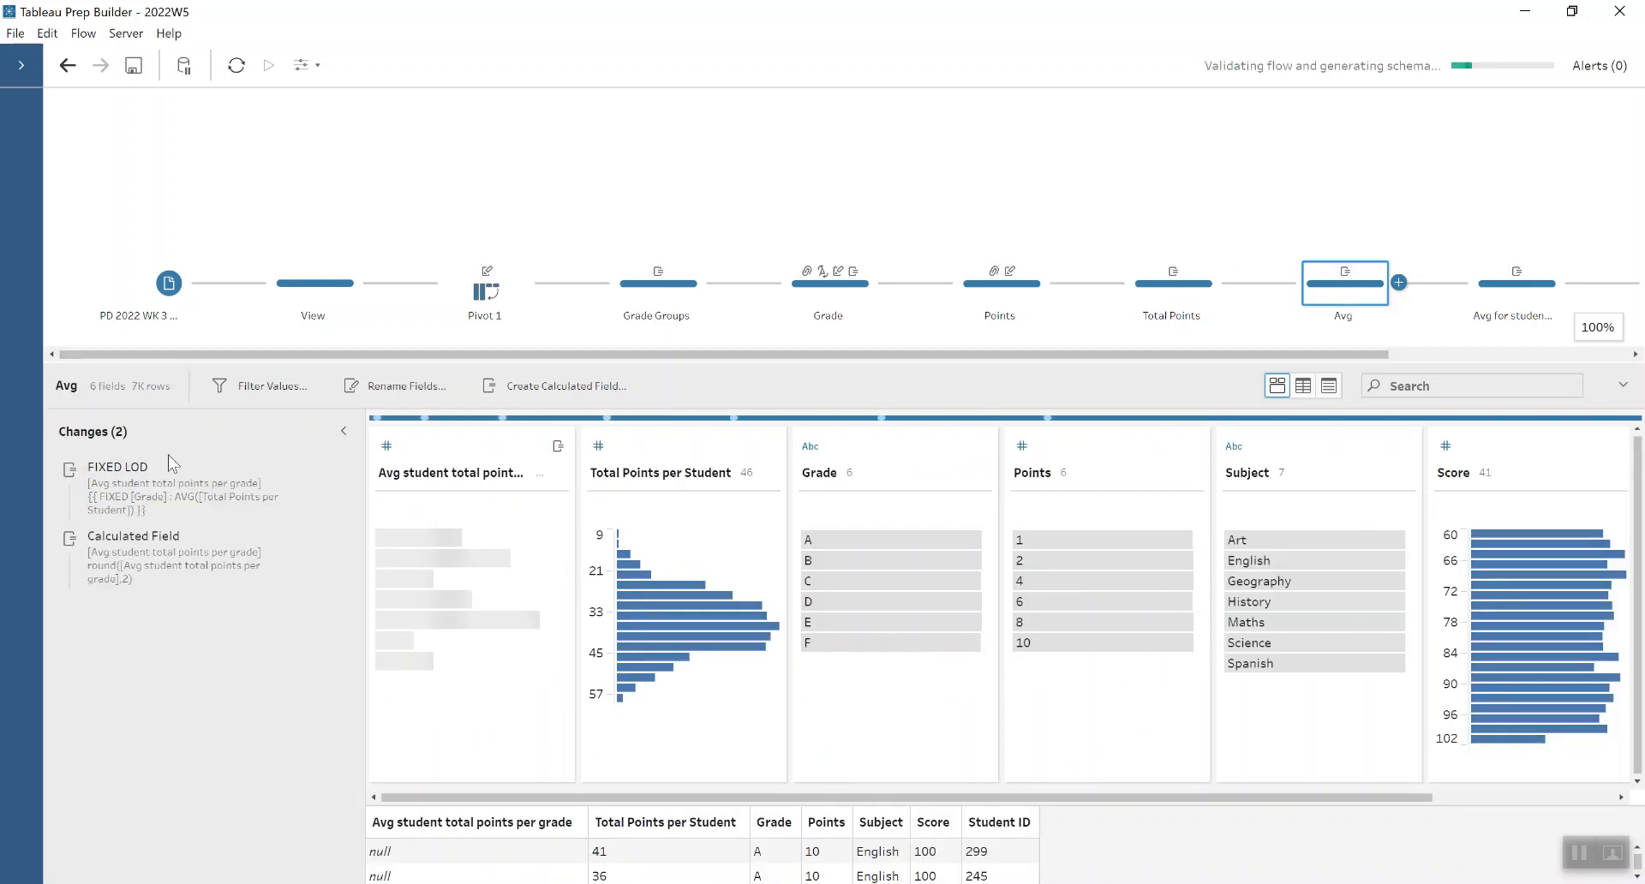
pyautogui.click(321, 473)
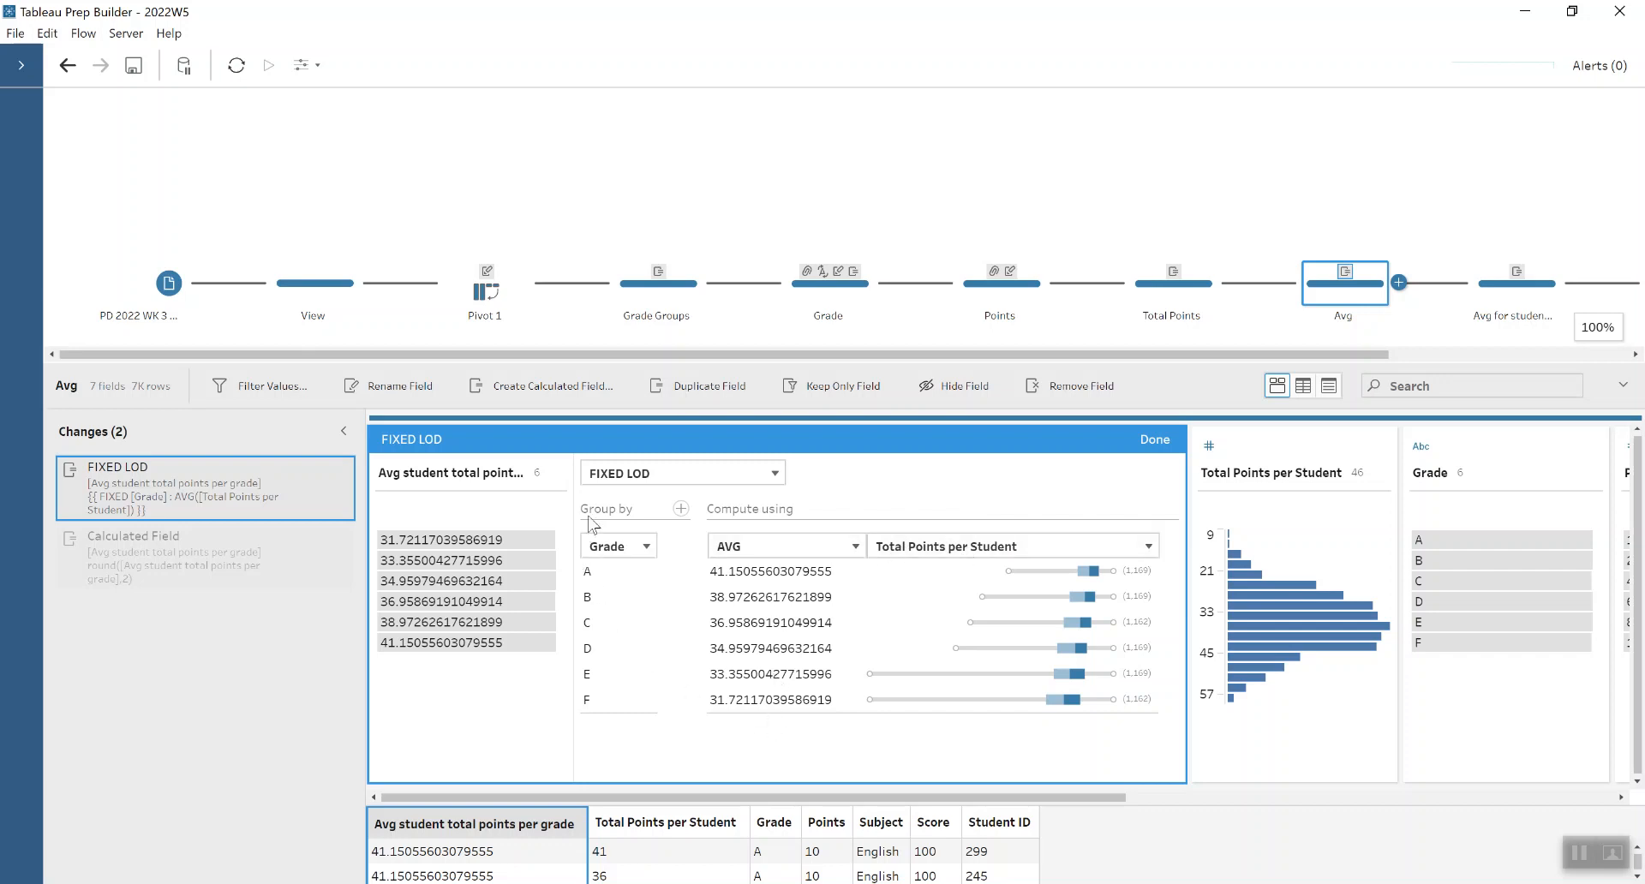
pyautogui.click(1149, 443)
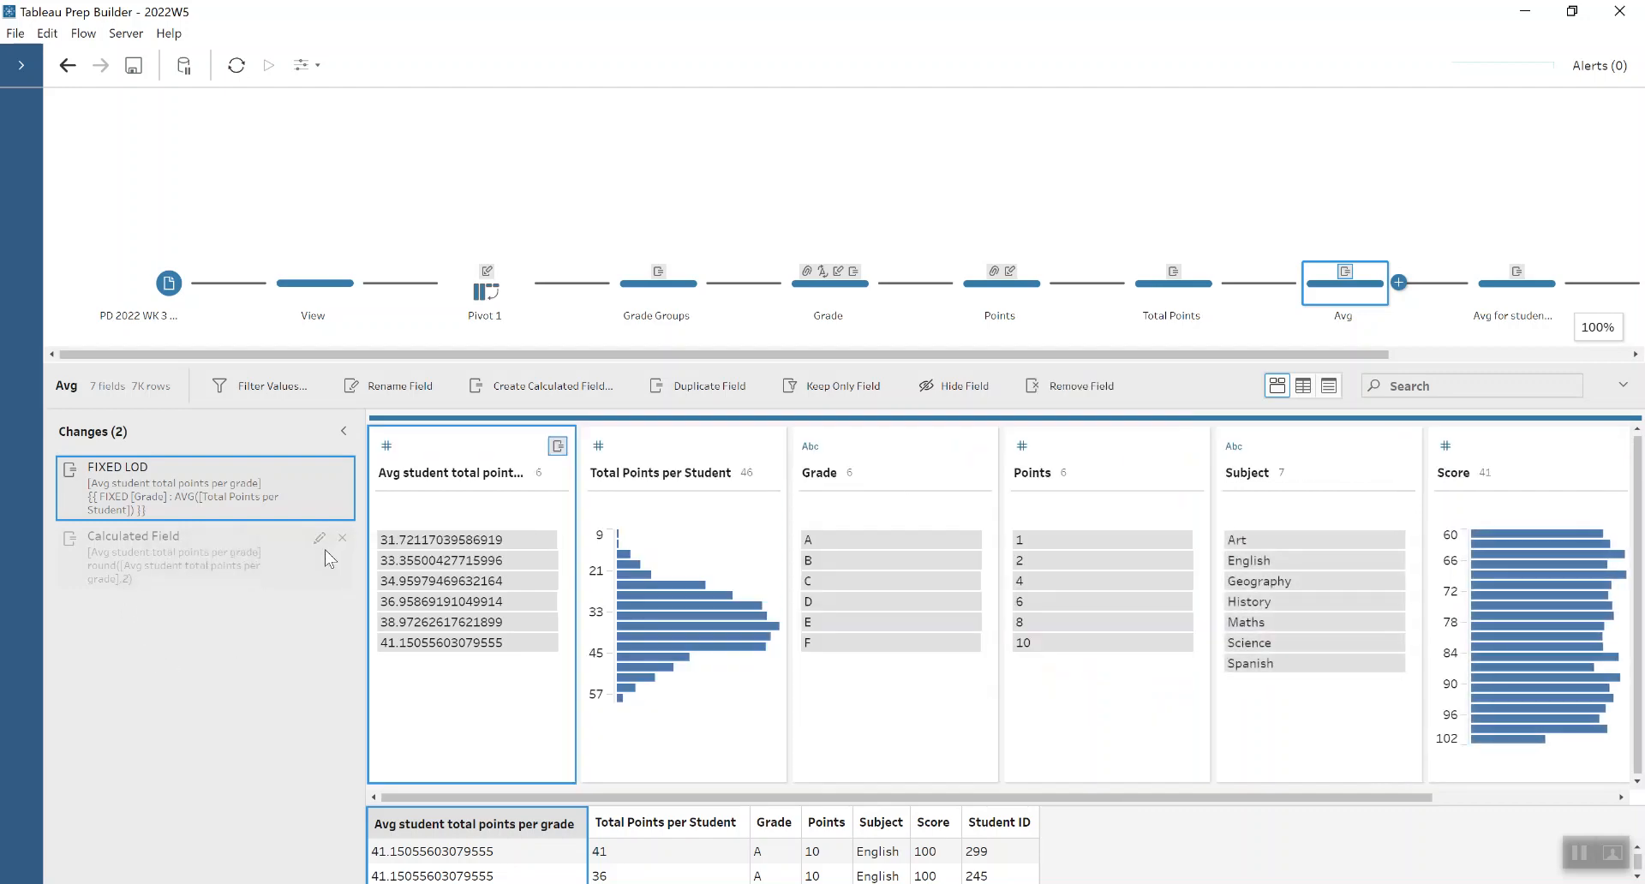
# - Inspect the calculated field that rounds the average per grade to two decimals, and highlight grade A to find its average
pyautogui.click(319, 540)
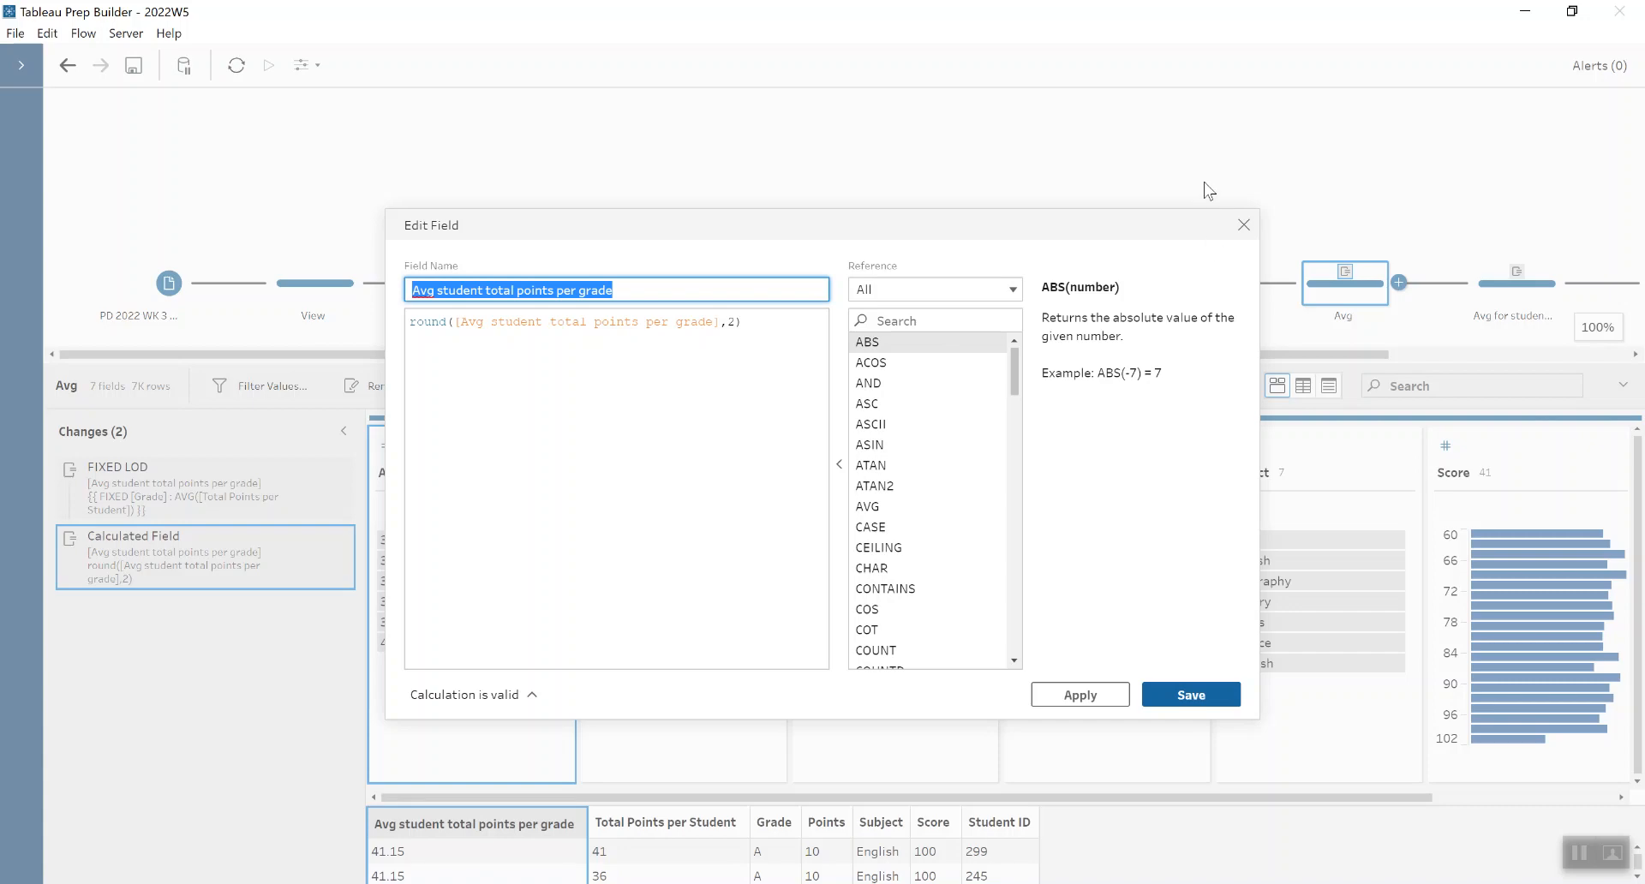
pyautogui.click(1243, 224)
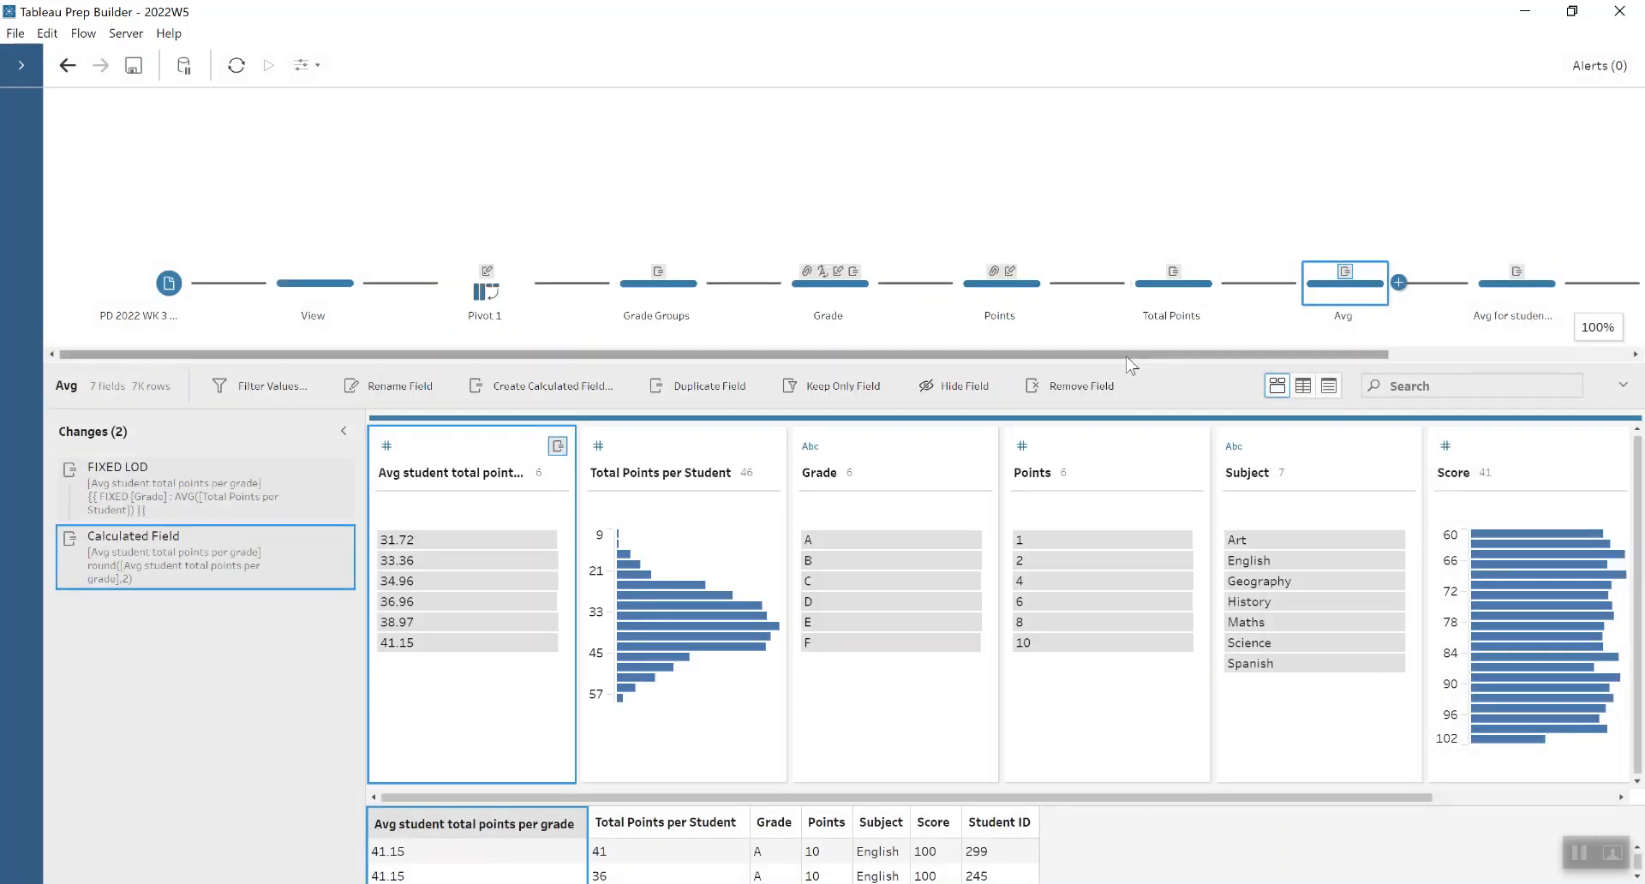
pyautogui.moveTo(1128, 355); pyautogui.dragTo(1445, 350)
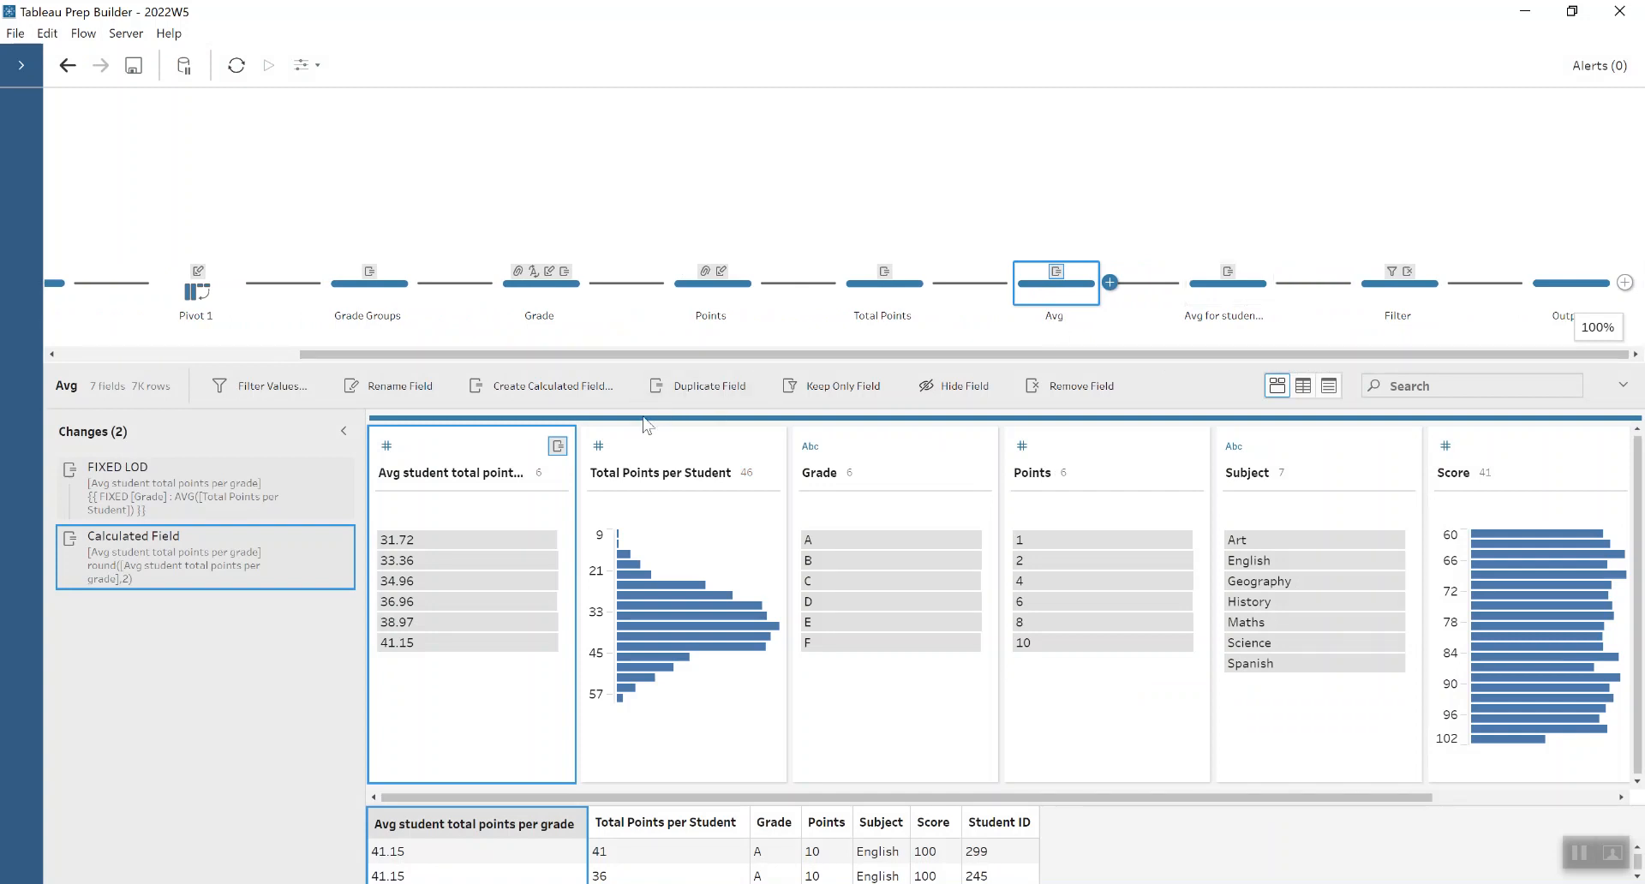
pyautogui.click(841, 542)
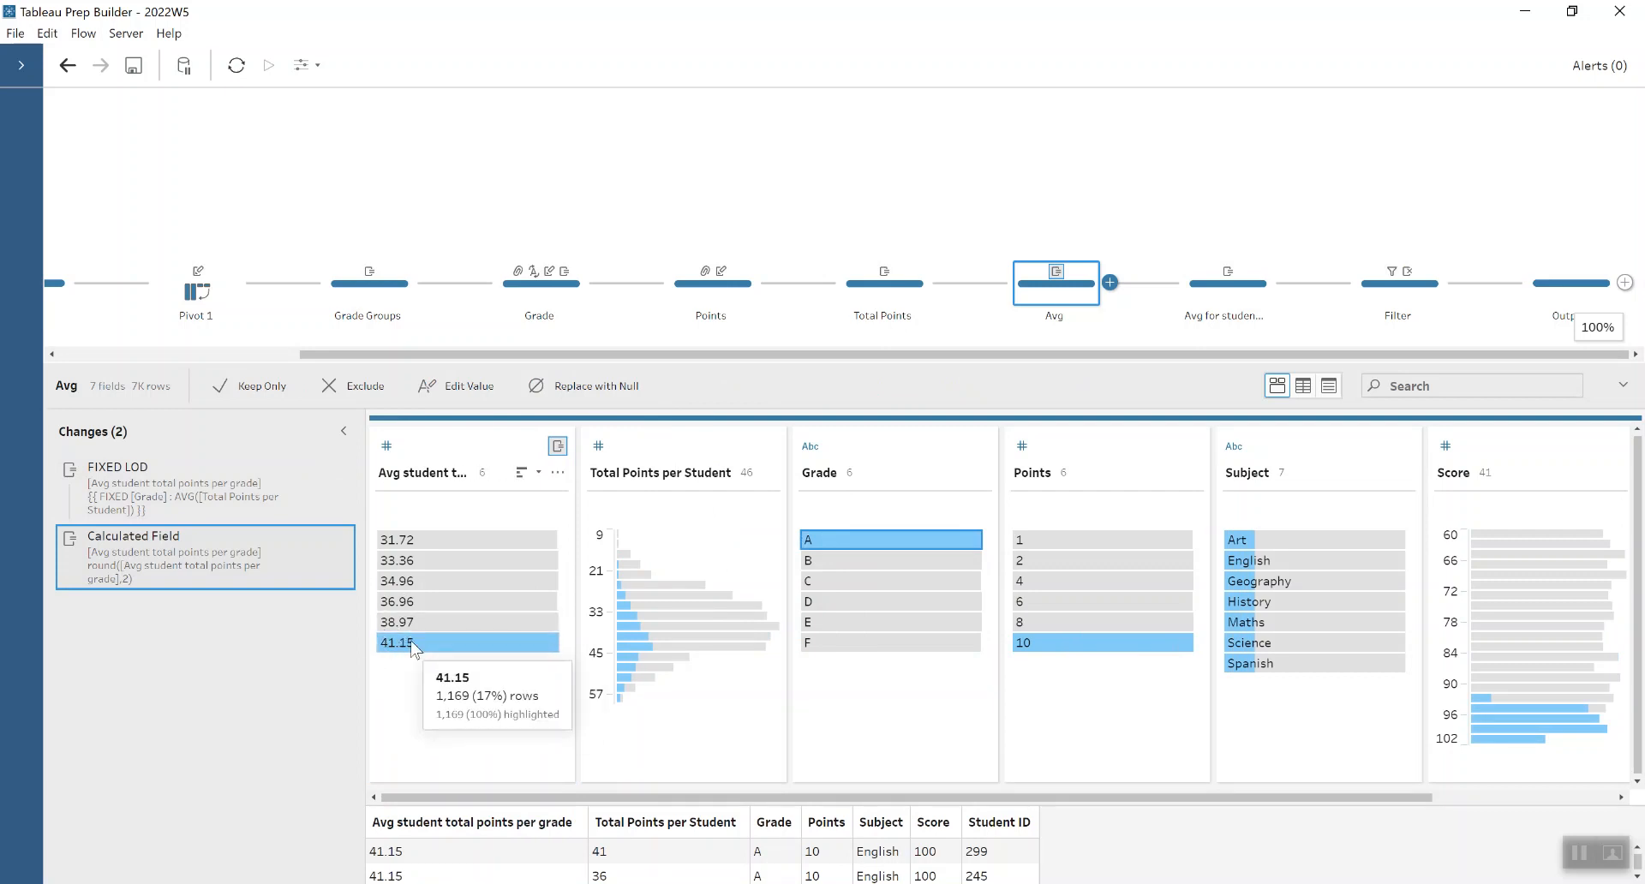
# - Review the full-table FIXED LOD in the Avg for students with at least 1 A step, which takes the MAX average
pyautogui.click(1210, 305)
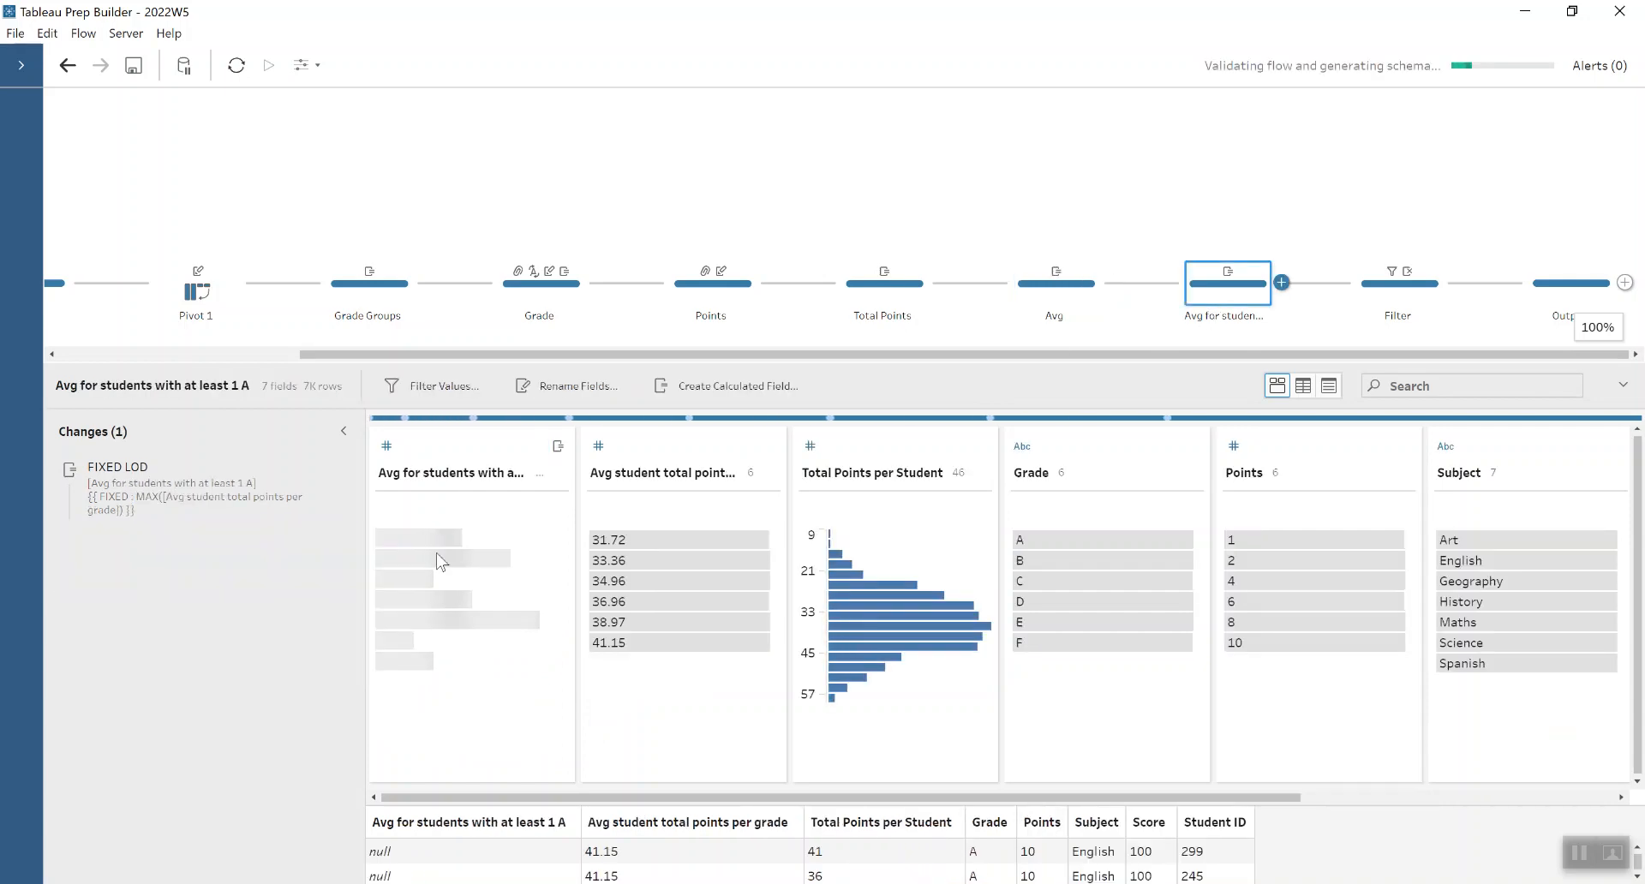
pyautogui.moveTo(457, 542)
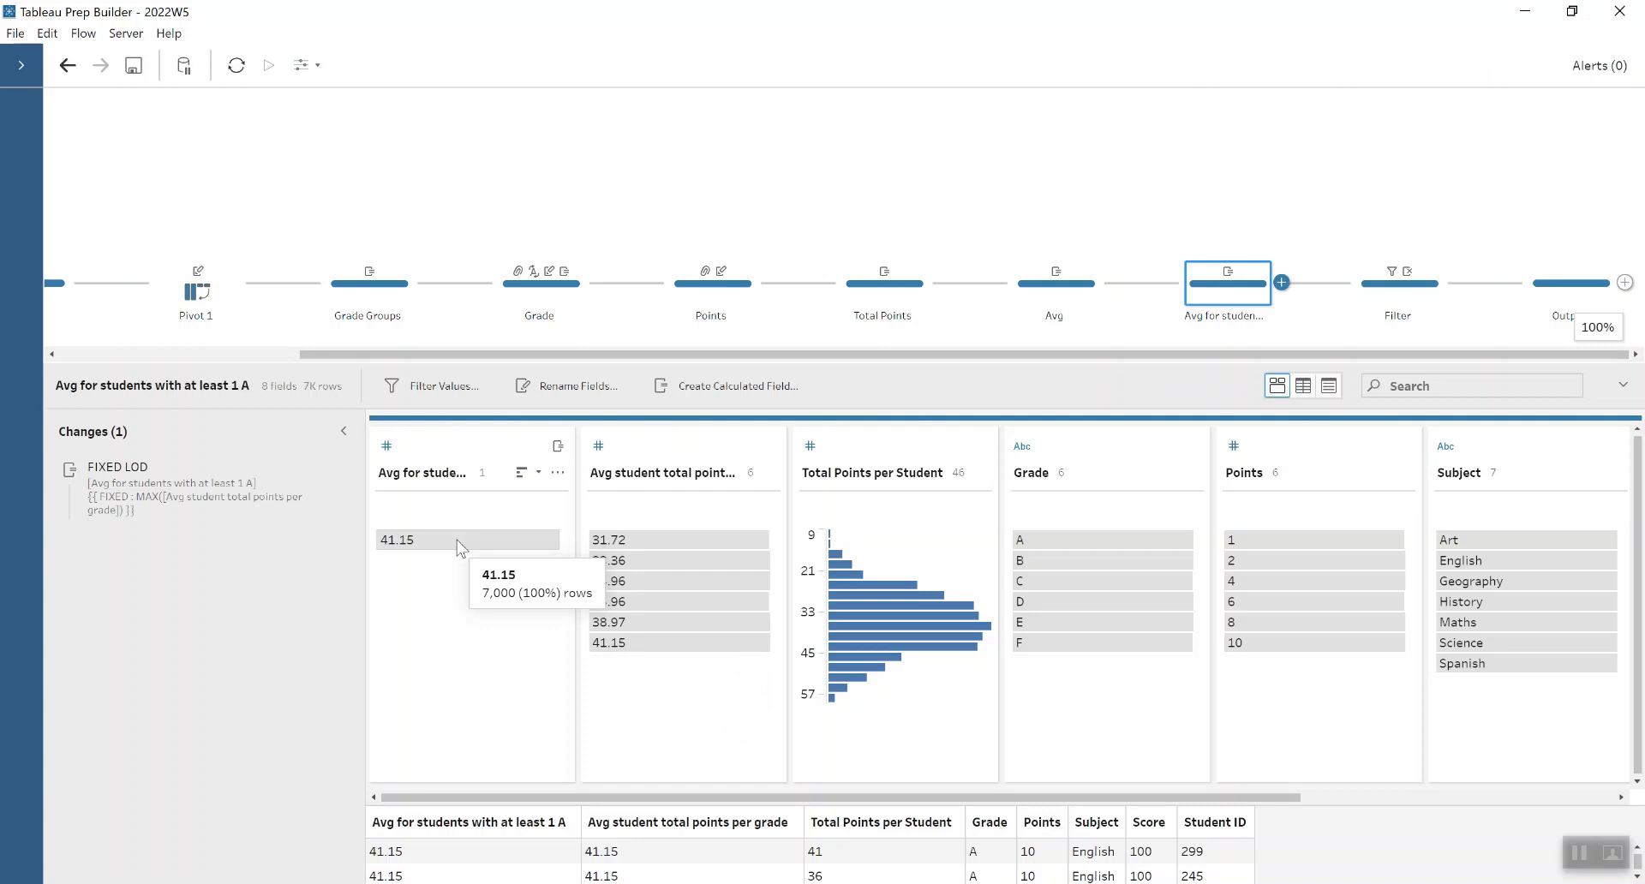
pyautogui.moveTo(291, 481)
pyautogui.click(318, 471)
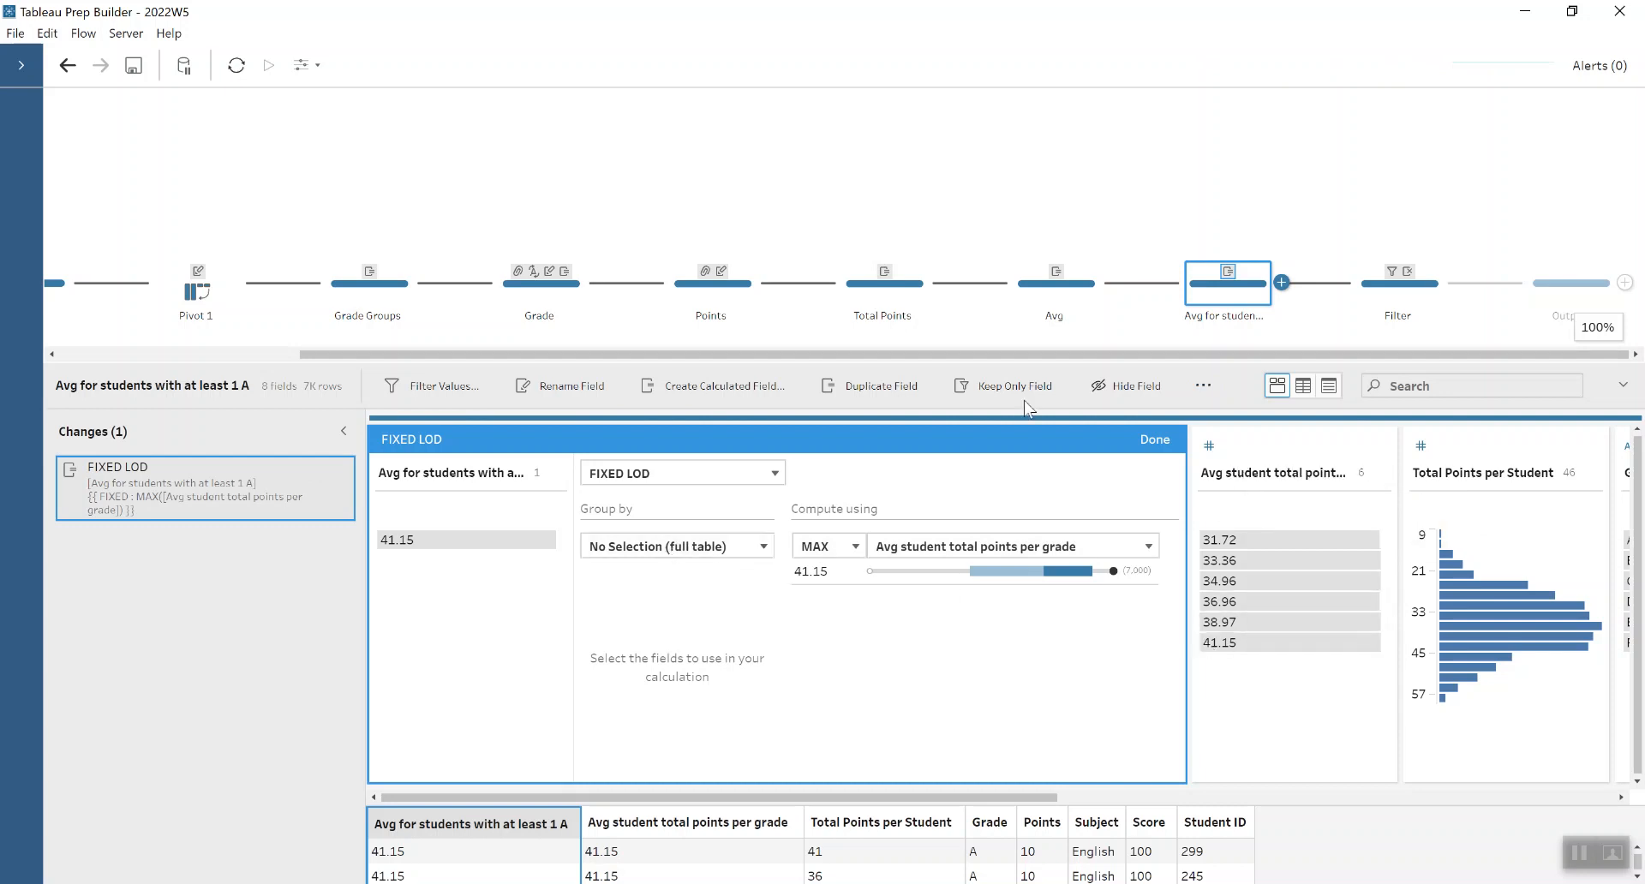
pyautogui.click(1159, 447)
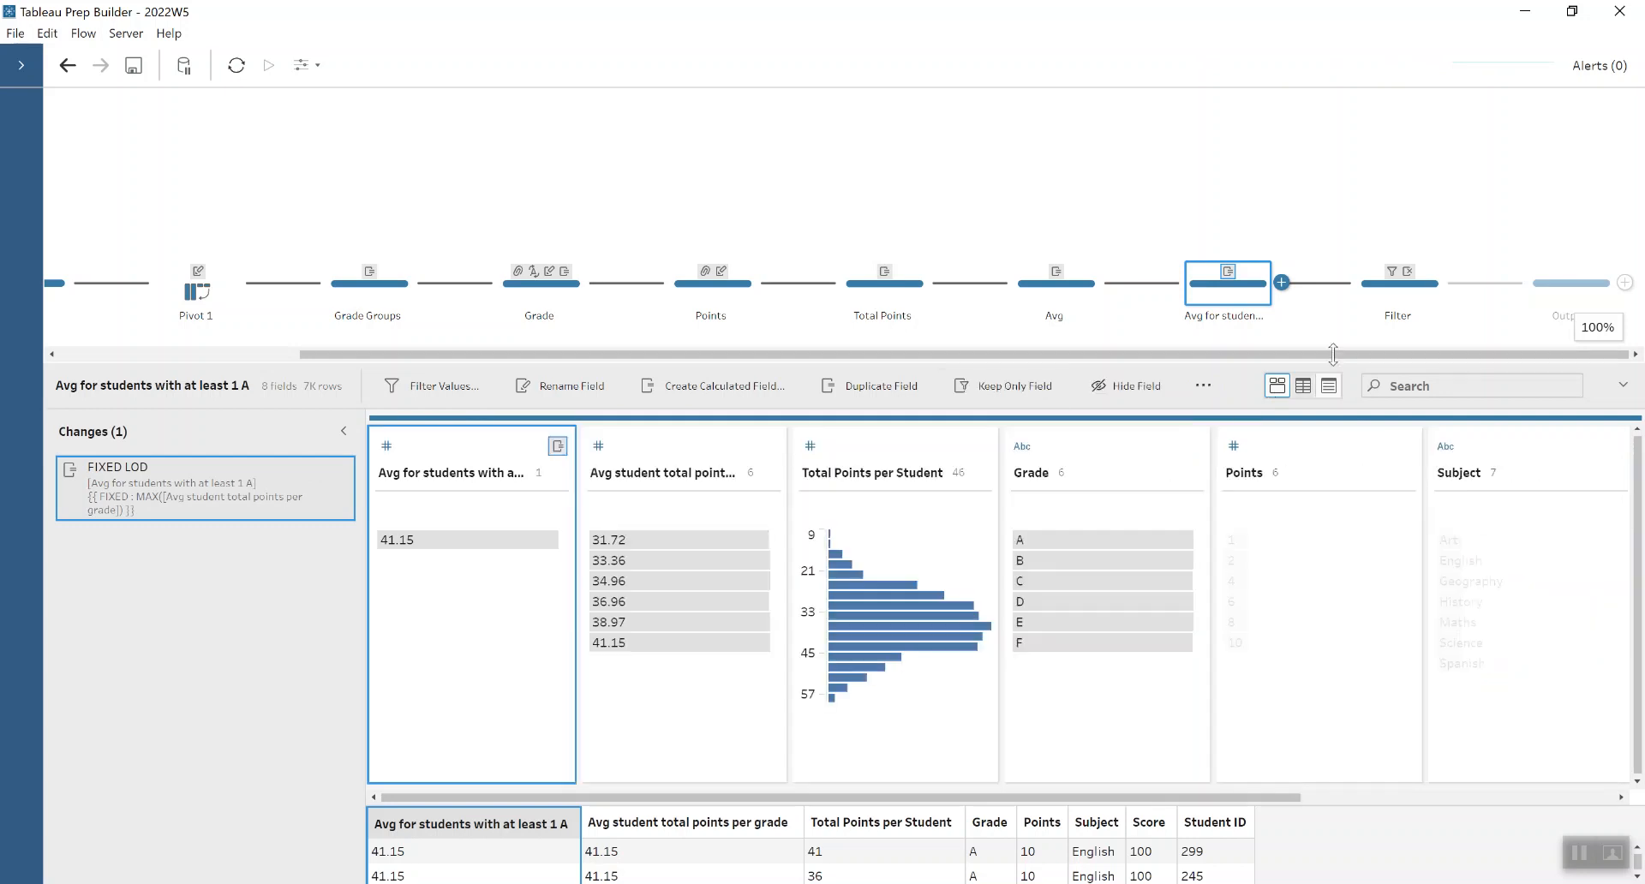
# - Review the calculation in the Filter step that keeps rows where Total Points per Student exceeds Avg for students with at least 1 A
pyautogui.click(1400, 290)
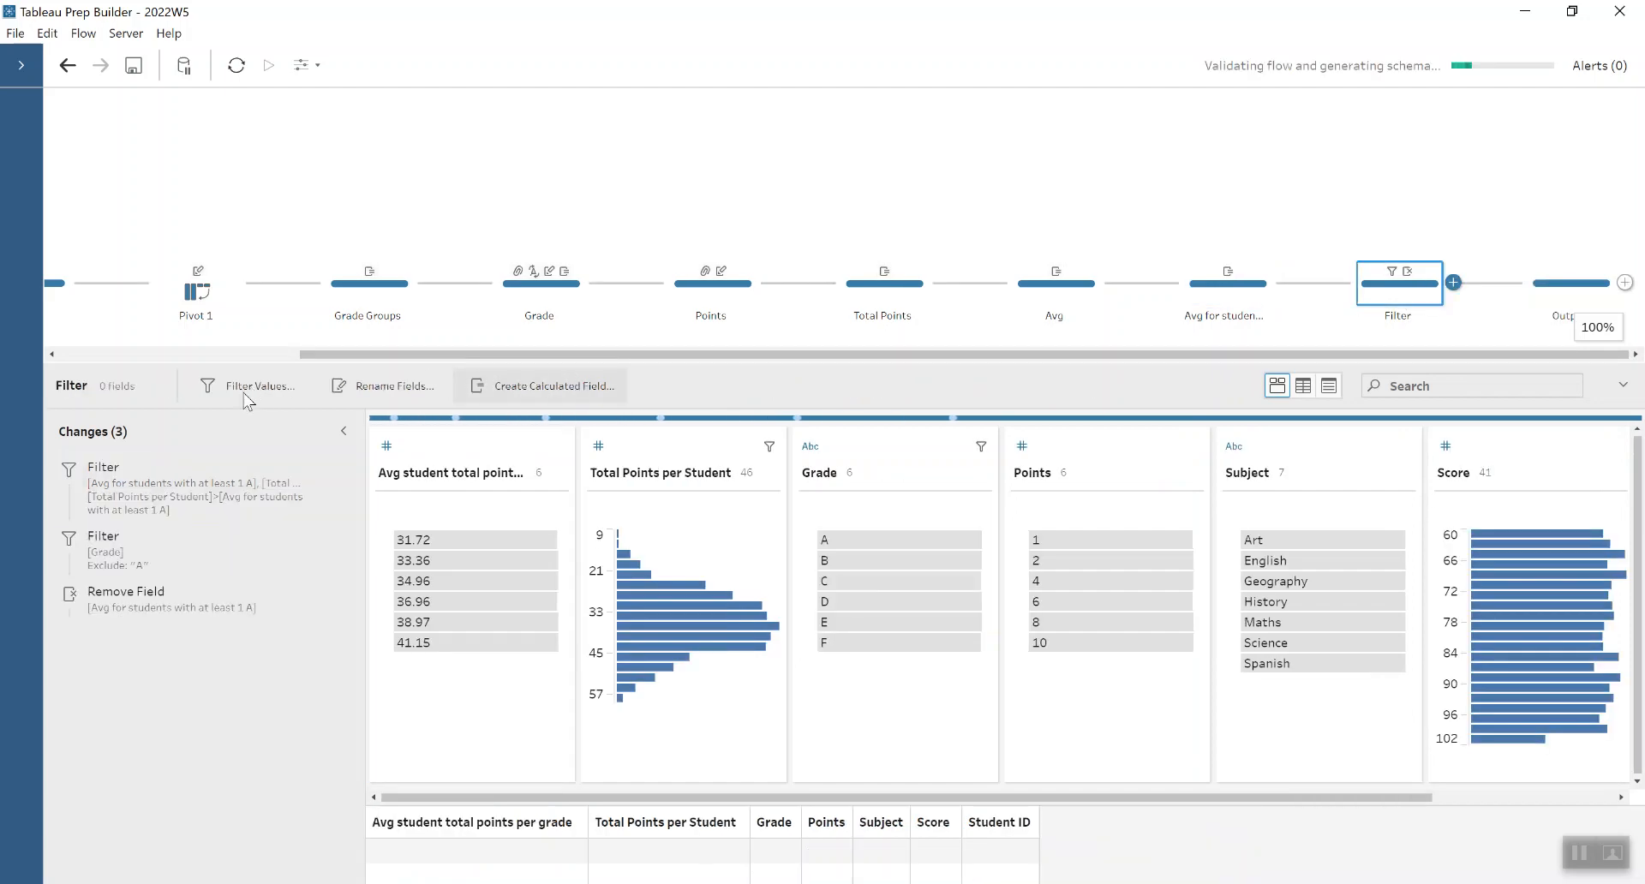
pyautogui.click(141, 508)
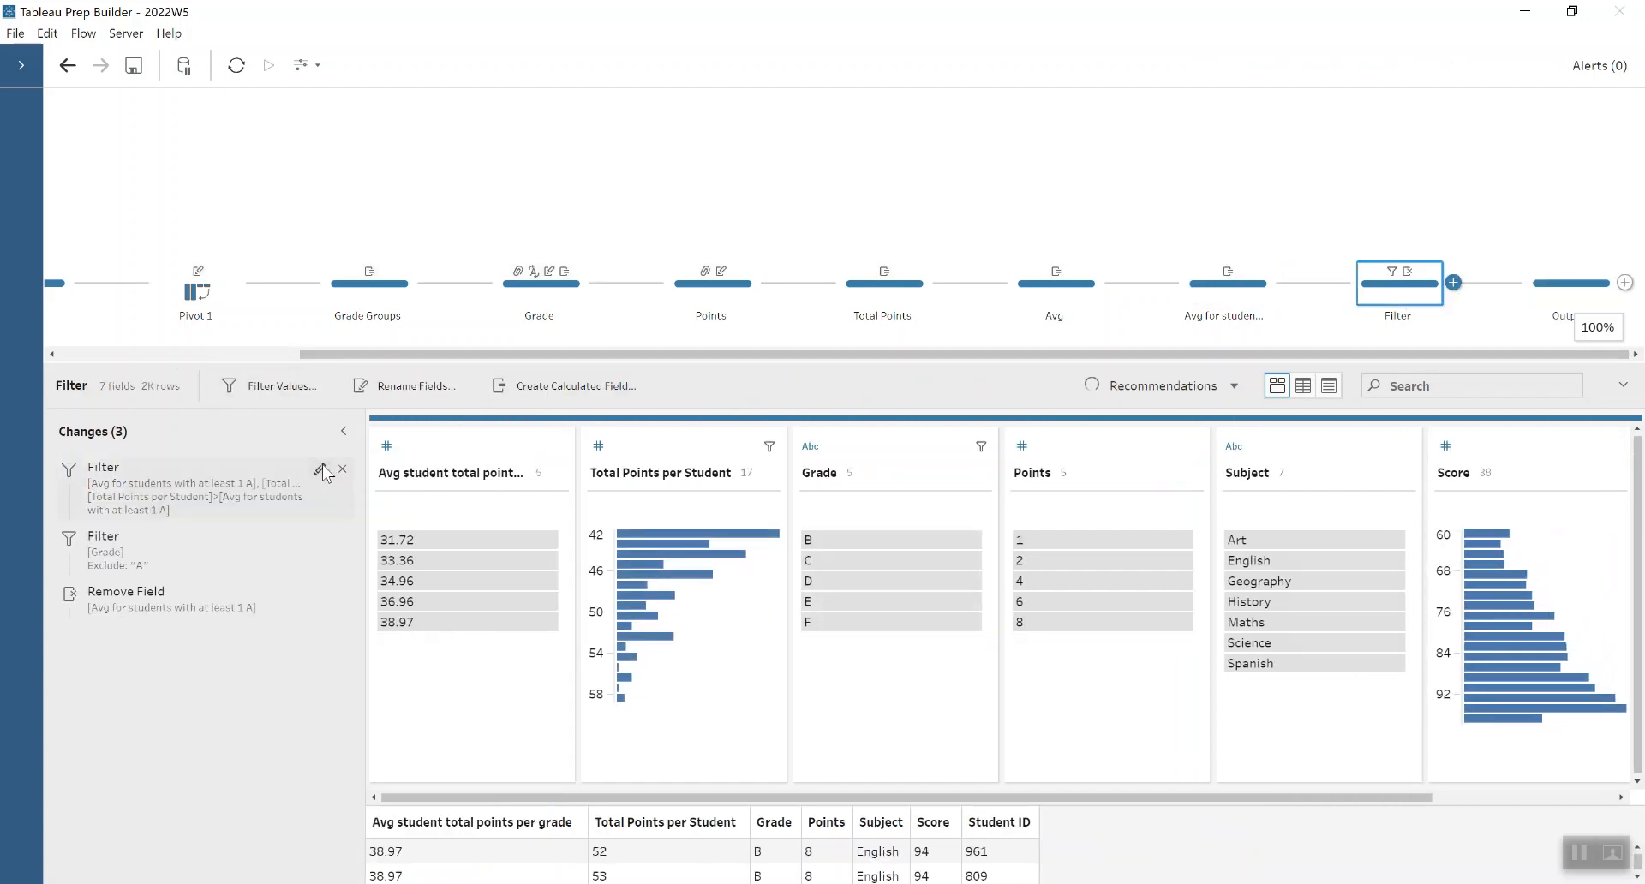
pyautogui.click(329, 472)
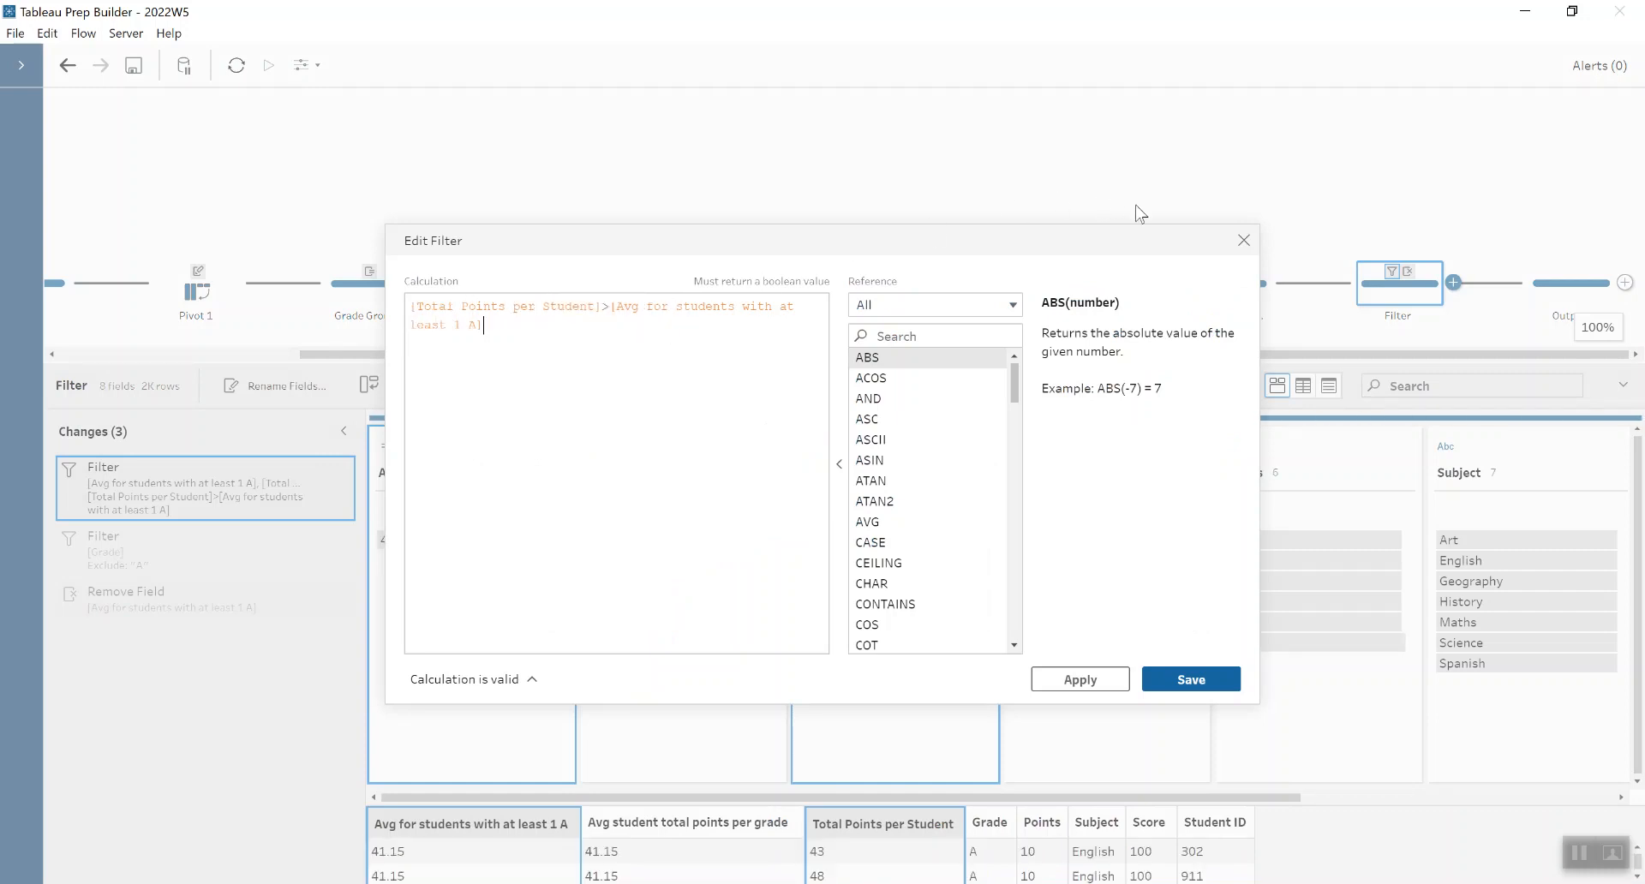
pyautogui.click(1243, 240)
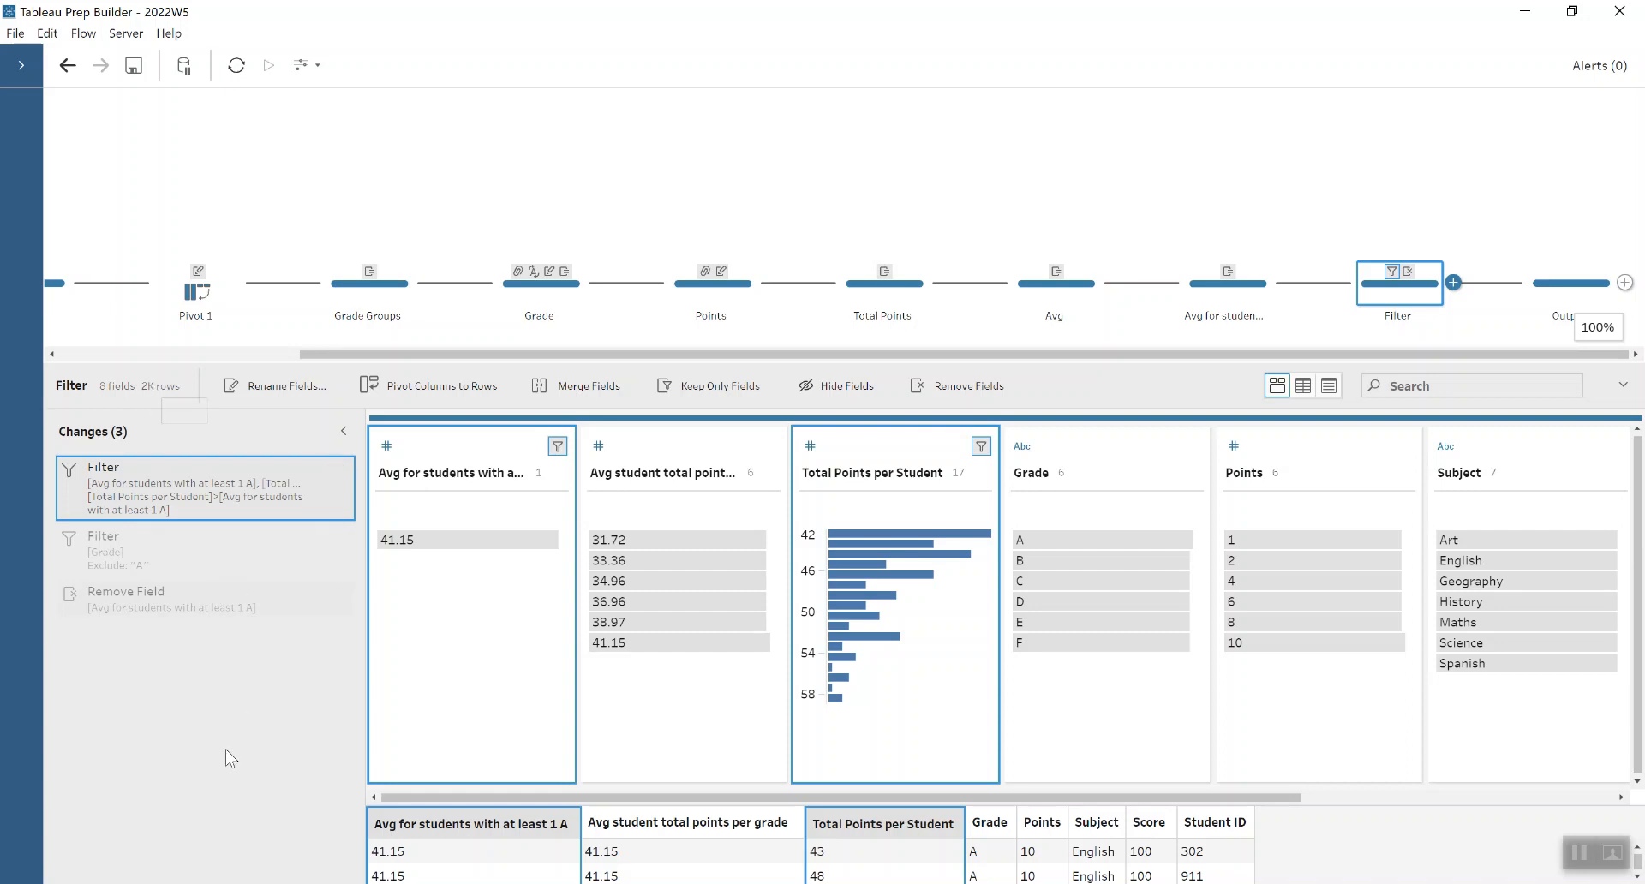
# - Review the Filter step's exclusion of grade A and its removal of the Avg for students with at least 1 A field
pyautogui.moveTo(229, 541)
pyautogui.click(228, 533)
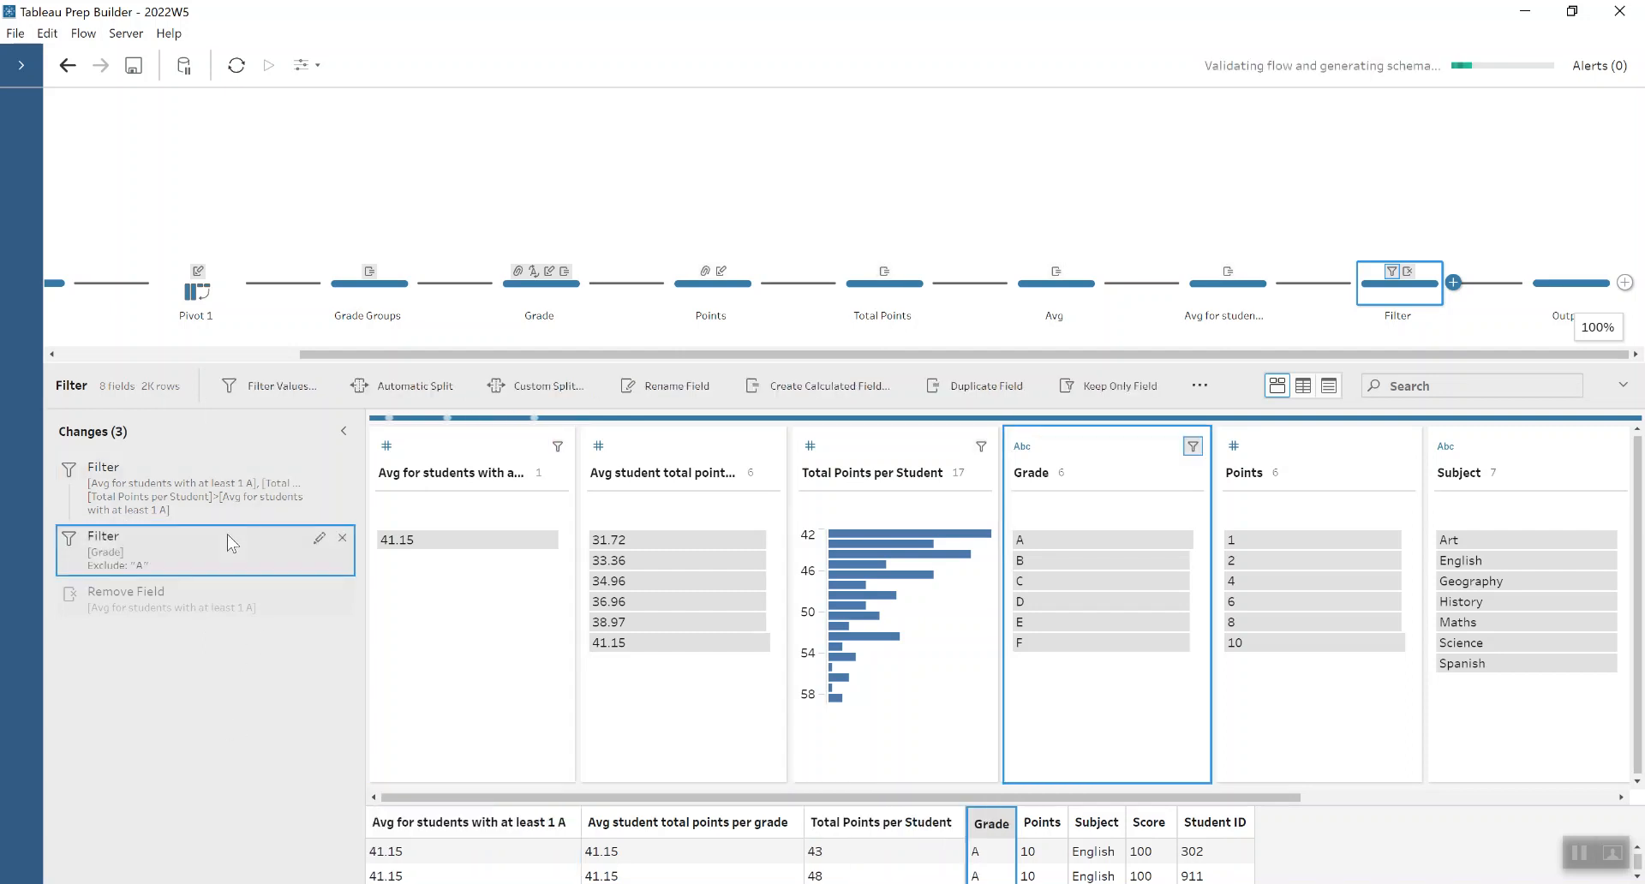
pyautogui.click(213, 611)
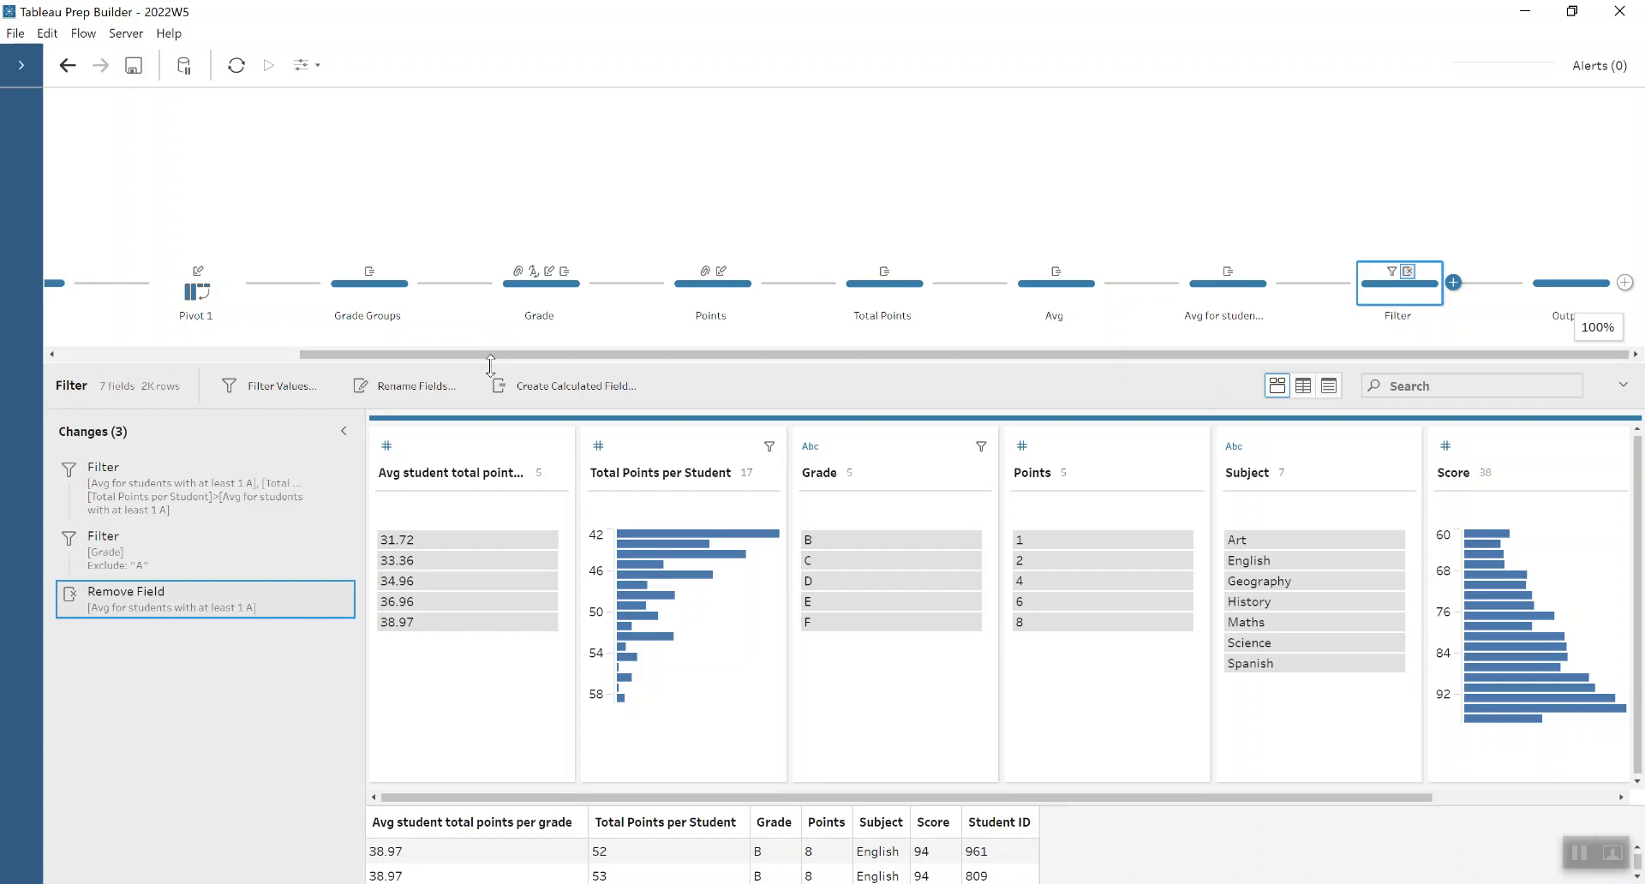
# - Enlarge the profile and data preview area of the Filter step, and highlight grade F to examine its matching rows
pyautogui.moveTo(490, 362); pyautogui.dragTo(498, 254)
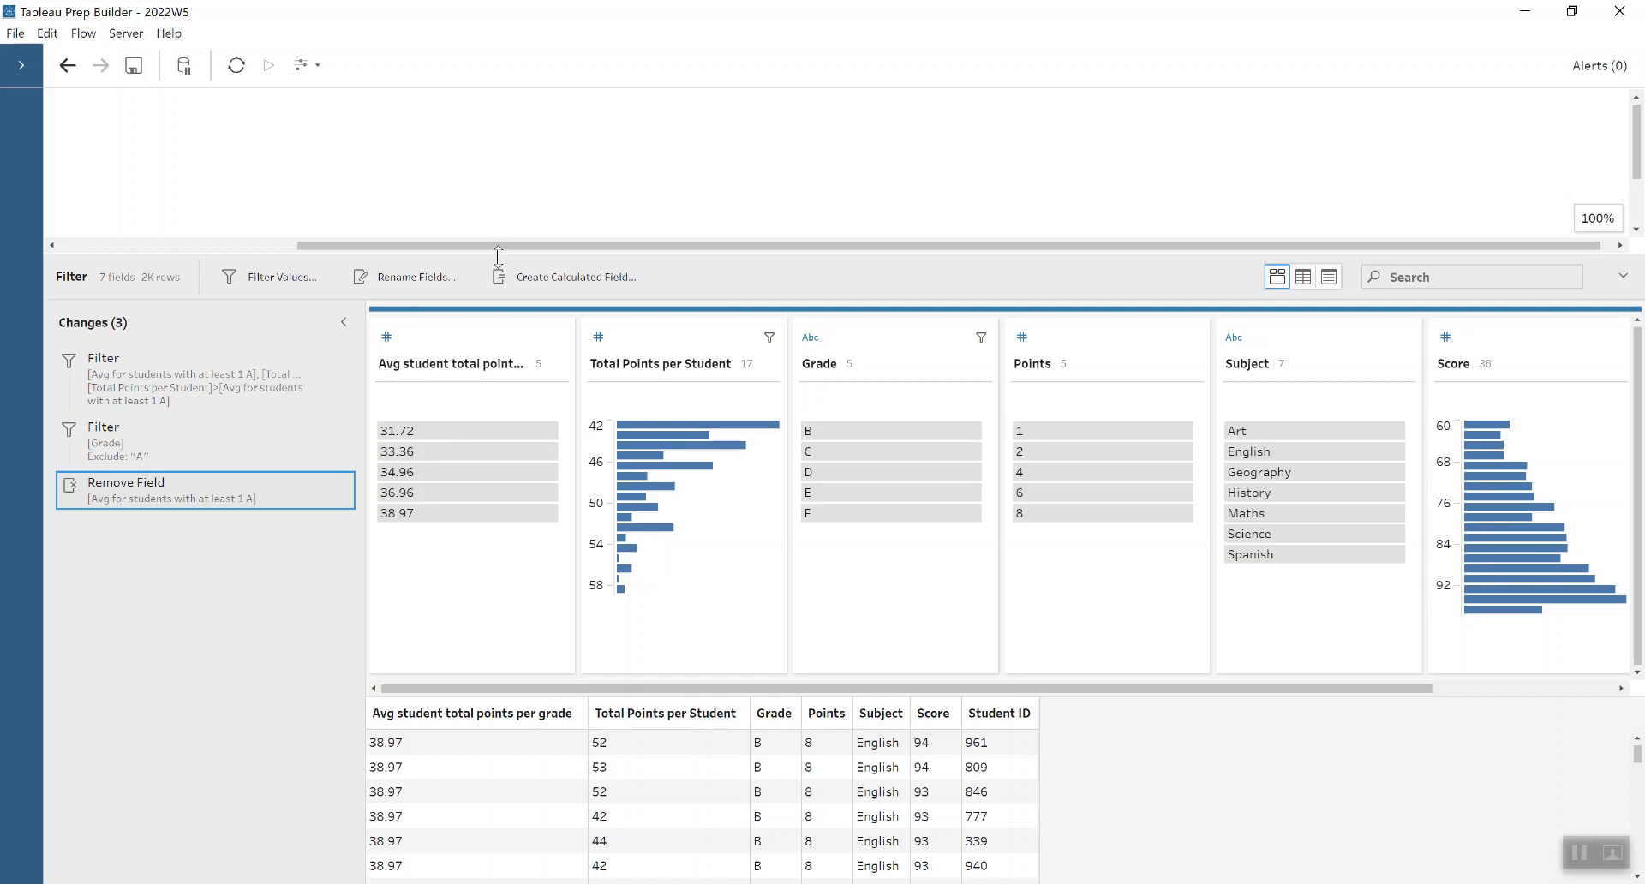
pyautogui.click(847, 509)
pyautogui.click(846, 509)
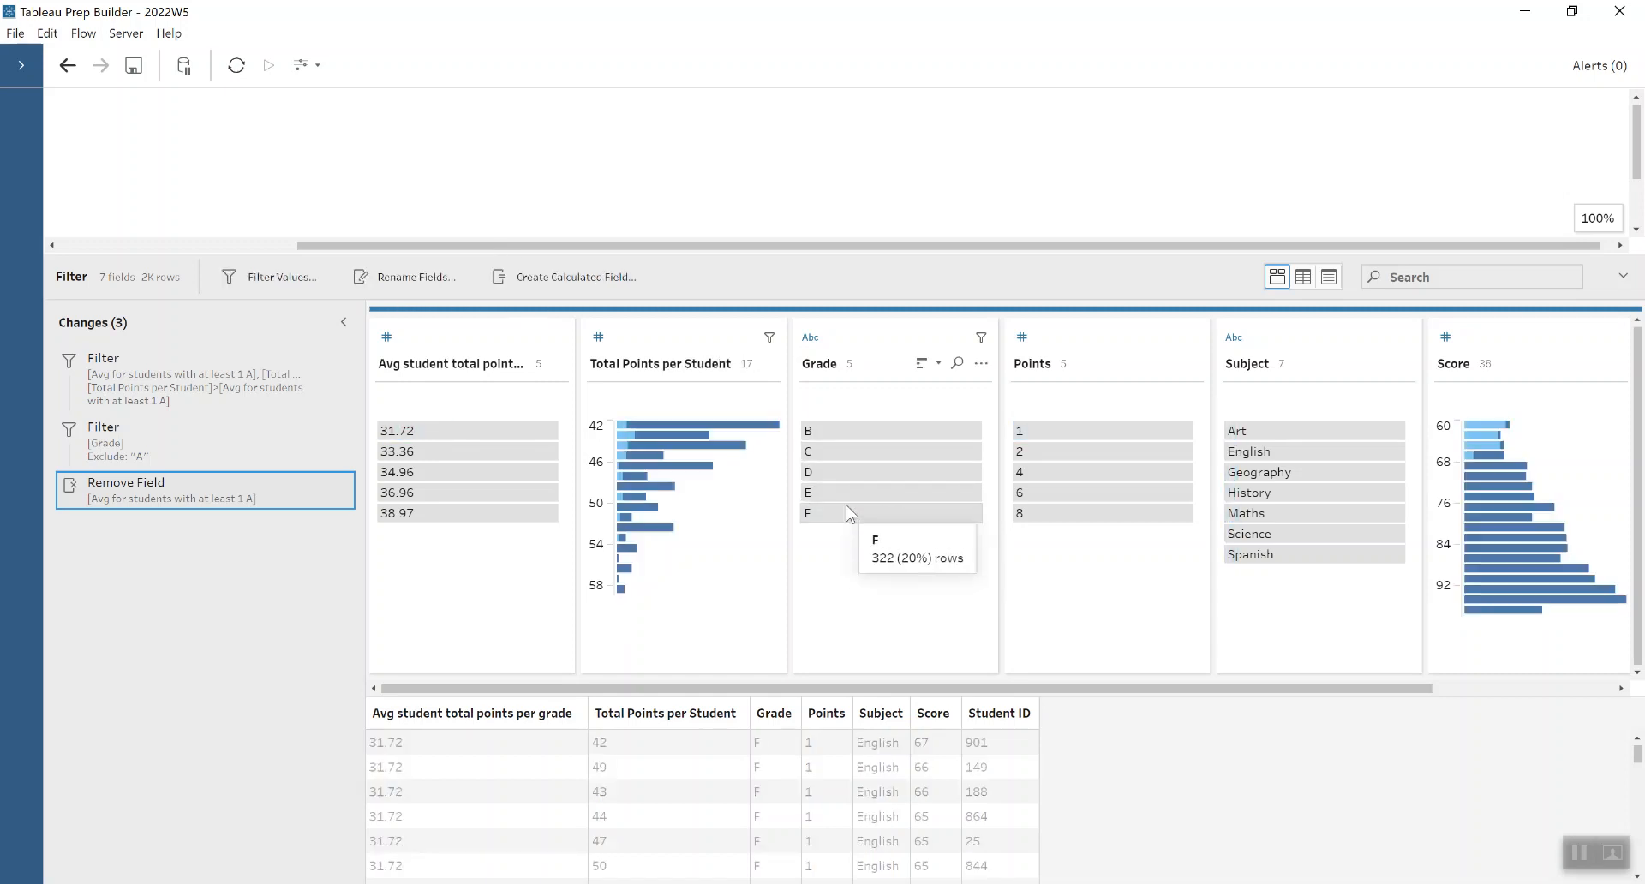